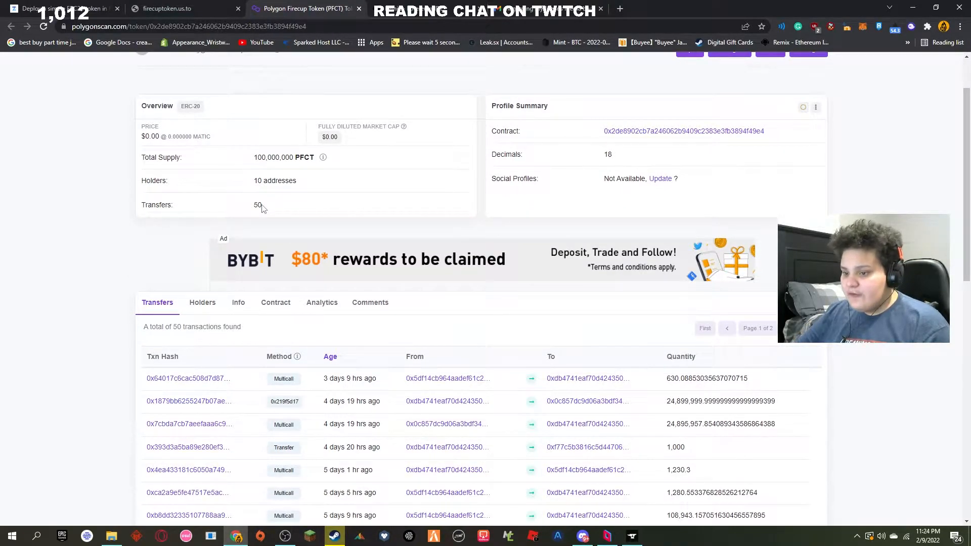
Step: Open the Buy PFCT page on the Firecup token site and switch its swap widget to the Polygon network
{"action": "scroll", "coordinate": [262, 208], "scroll_direction": "down", "scroll_amount": 1}
{"action": "scroll", "coordinate": [397, 256], "scroll_direction": "up", "scroll_amount": 2}
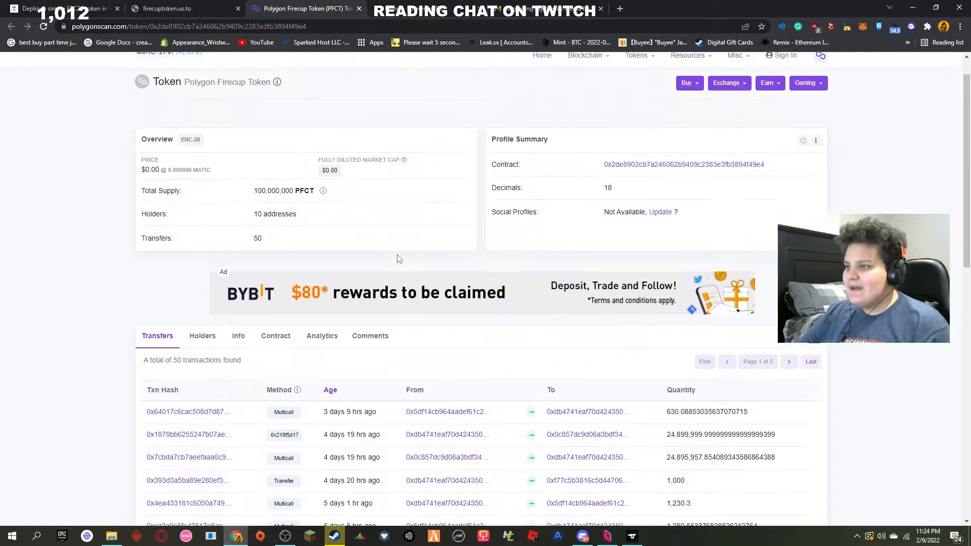
{"action": "left_click", "coordinate": [211, 5]}
{"action": "scroll", "coordinate": [396, 146], "scroll_direction": "up", "scroll_amount": 4}
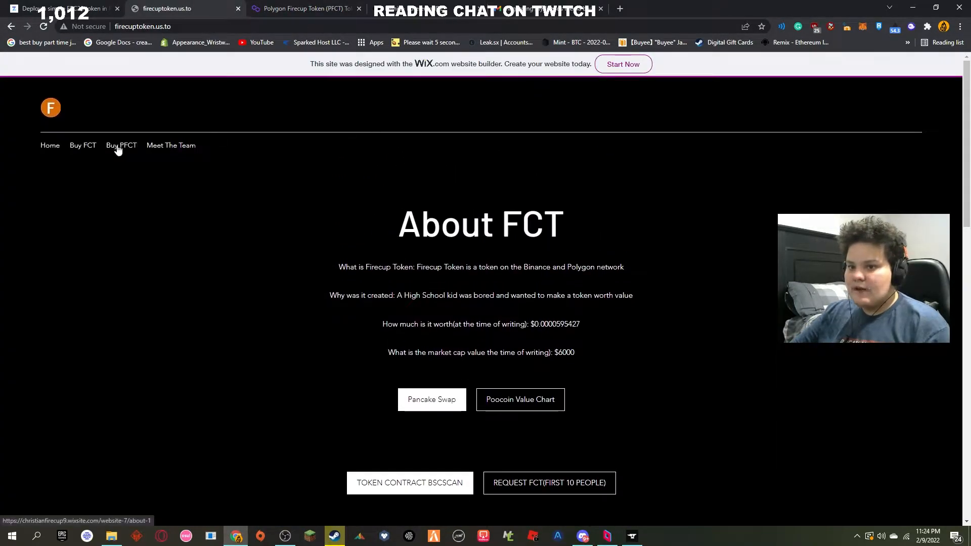
{"action": "left_click", "coordinate": [119, 146]}
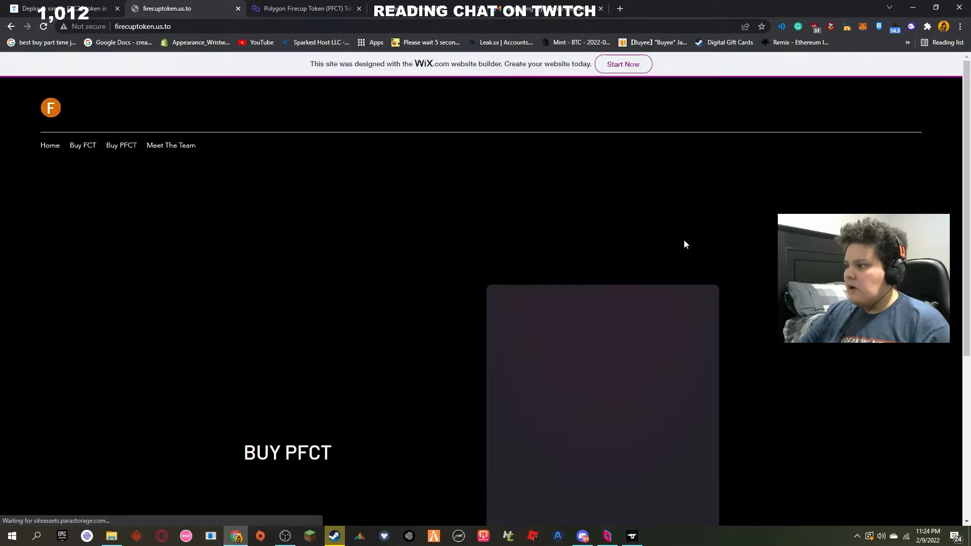
{"action": "scroll", "coordinate": [685, 242], "scroll_direction": "down", "scroll_amount": 1}
{"action": "left_click", "coordinate": [589, 236]}
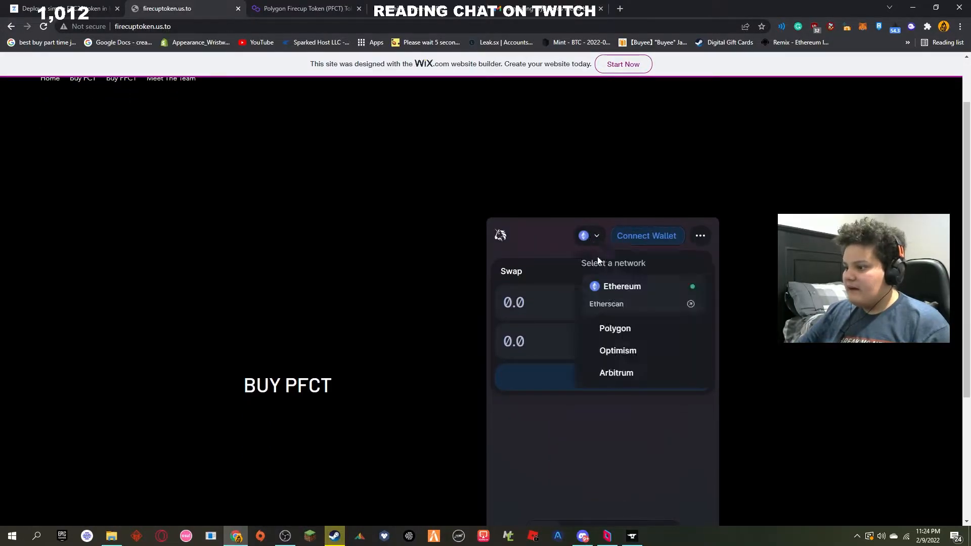
{"action": "left_click", "coordinate": [621, 328]}
Step: Choose USDC as the token to pay with and enter an amount of 1 to get a PFCT quote
{"action": "left_click", "coordinate": [634, 306]}
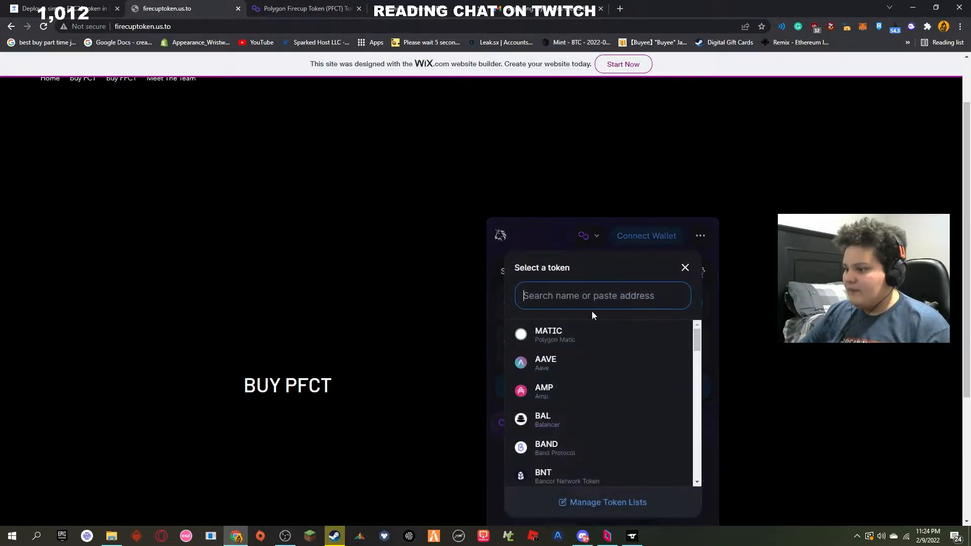
{"action": "type", "text": "ud"}
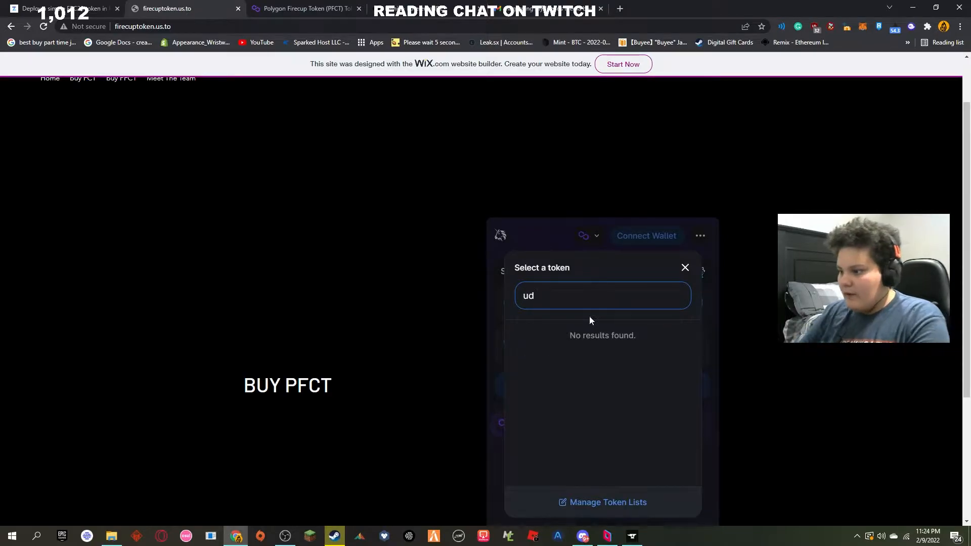
{"action": "key", "text": "BackSpace"}
{"action": "type", "text": "s"}
{"action": "left_click", "coordinate": [577, 334]}
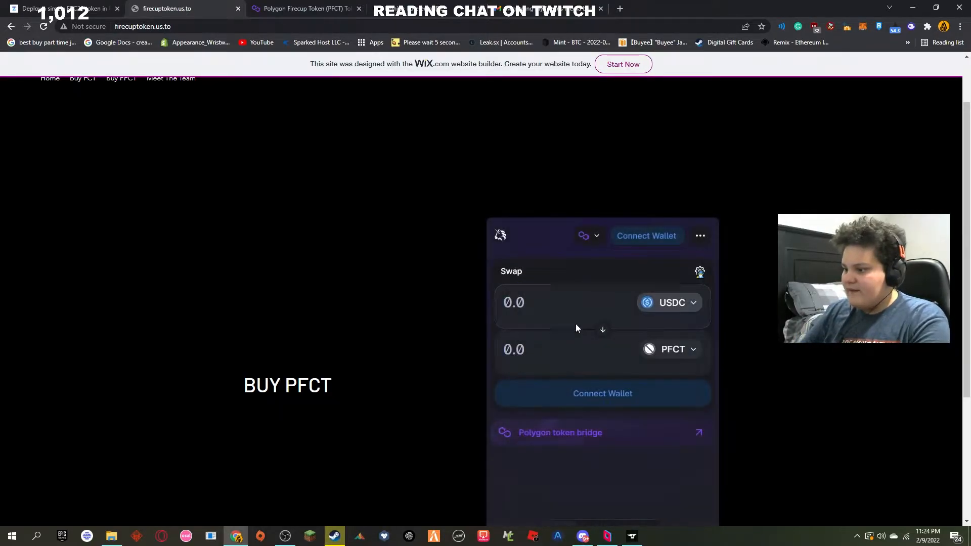
{"action": "type", "text": "1"}
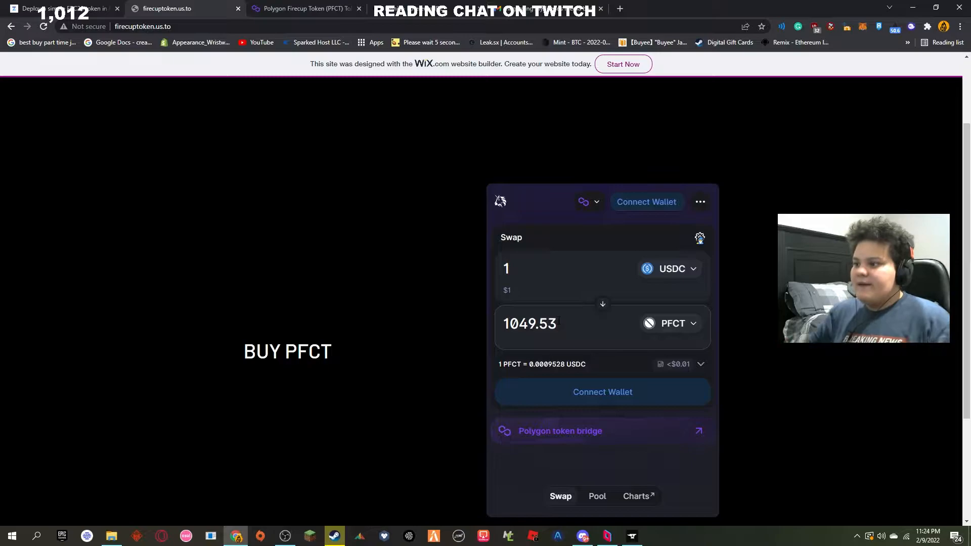
Step: Open the Buy FCT page and enter 1 BNB as the amount to check how much FCT it buys
{"action": "scroll", "coordinate": [509, 308], "scroll_direction": "up", "scroll_amount": 1}
{"action": "scroll", "coordinate": [509, 307], "scroll_direction": "up", "scroll_amount": 1}
{"action": "left_click", "coordinate": [88, 146]}
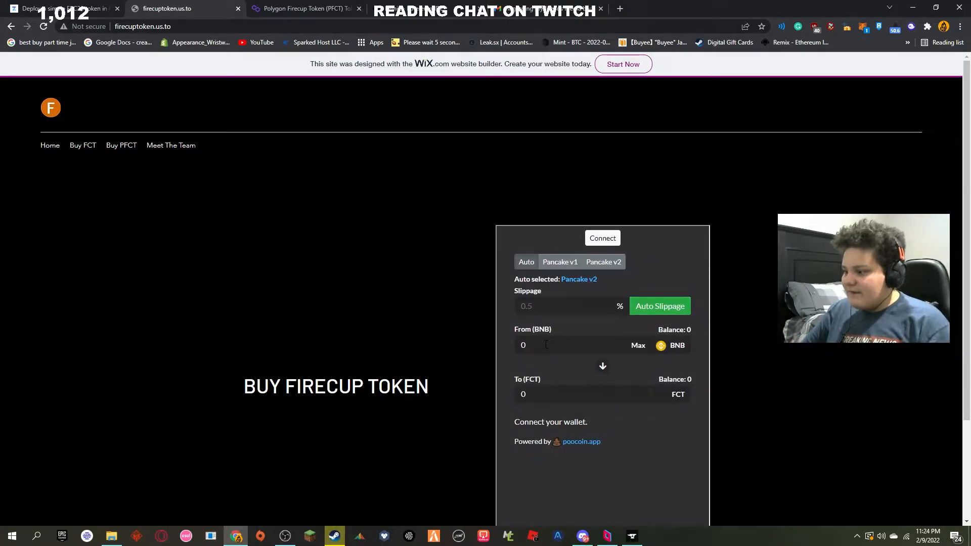
{"action": "left_click", "coordinate": [546, 344]}
{"action": "type", "text": "1"}
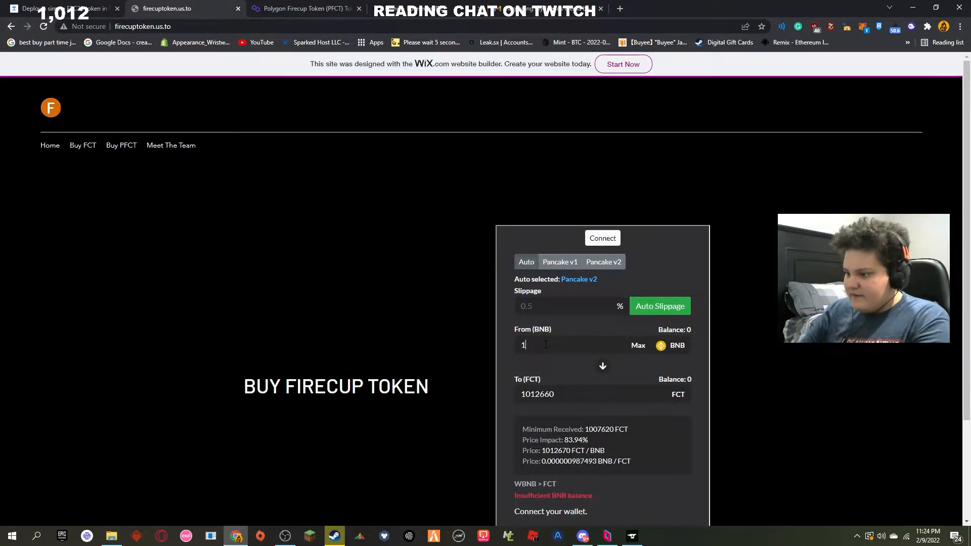
{"action": "left_click_drag", "start_coordinate": [521, 394], "coordinate": [555, 394]}
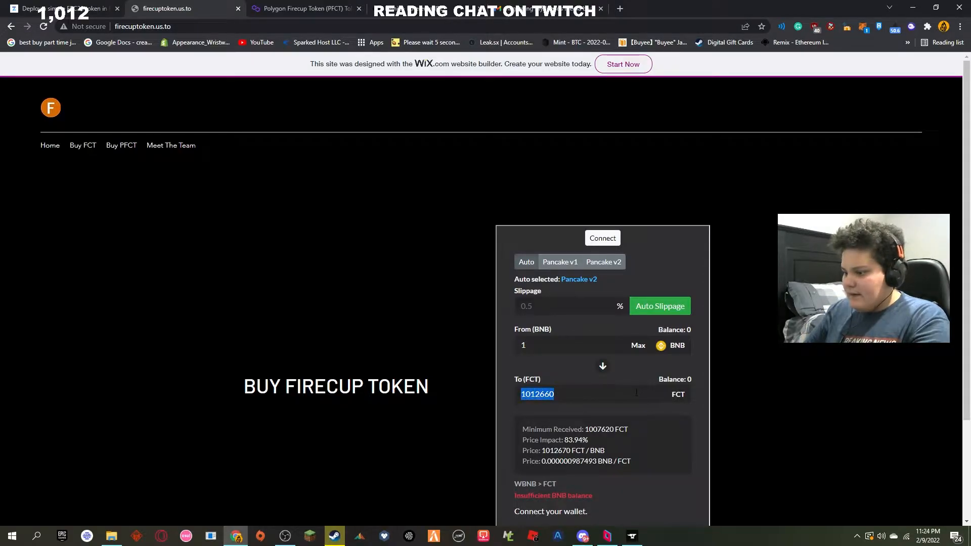
{"action": "scroll", "coordinate": [481, 505], "scroll_direction": "down", "scroll_amount": 3}
{"action": "scroll", "coordinate": [472, 247], "scroll_direction": "up", "scroll_amount": 3}
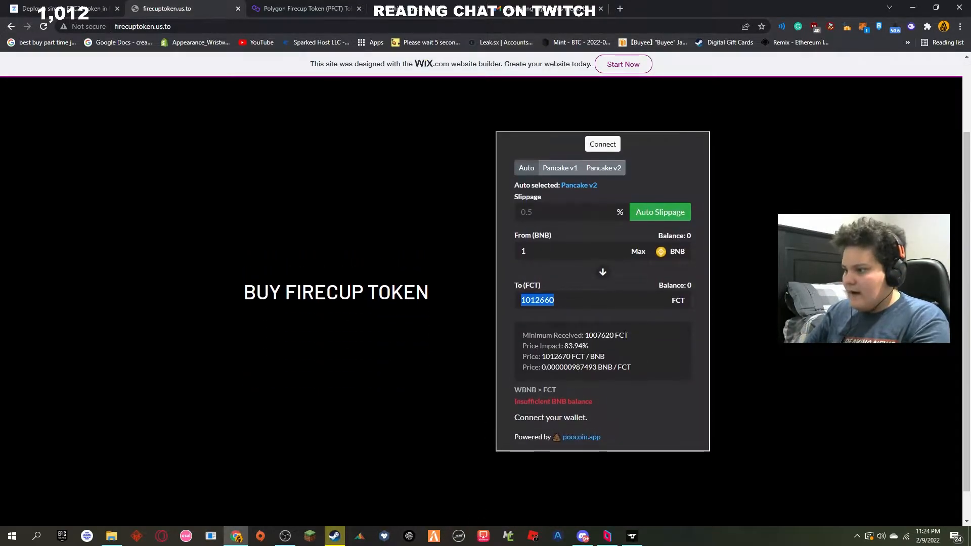
Step: Revisit the Buy PFCT page and return to the site's home page
{"action": "left_click", "coordinate": [121, 146]}
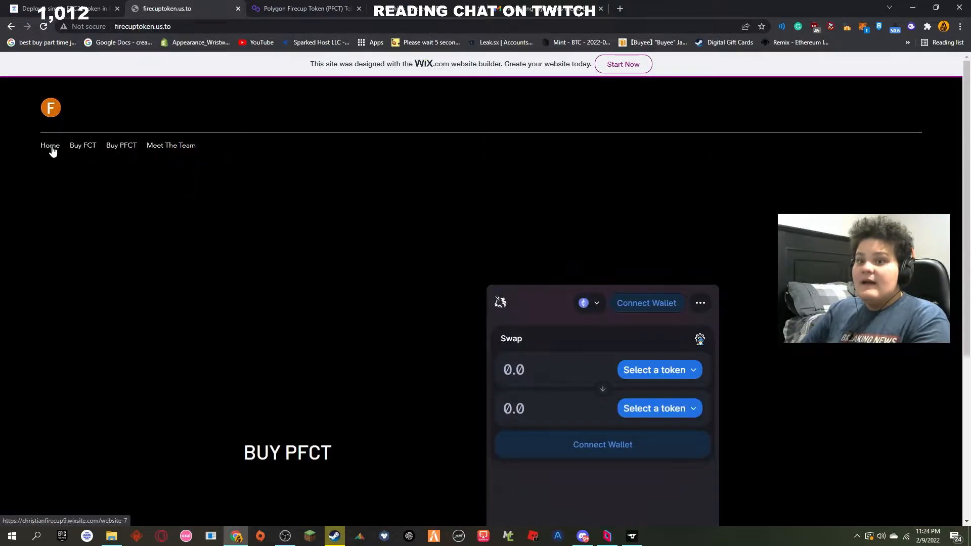
{"action": "left_click", "coordinate": [53, 150]}
{"action": "scroll", "coordinate": [448, 248], "scroll_direction": "down", "scroll_amount": 1}
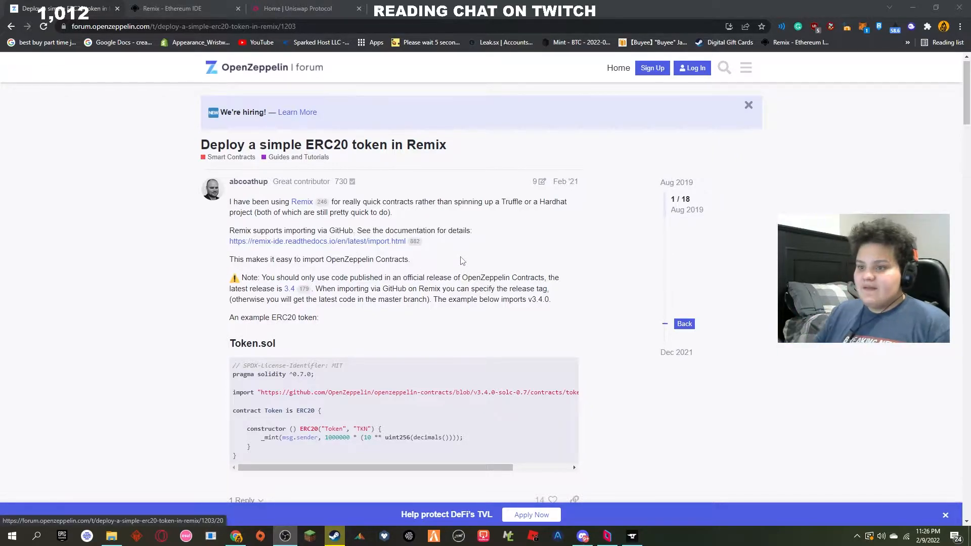
Step: In the Remix IDE, create a new file named ttc.sol in the artifacts folder inside contracts
{"action": "scroll", "coordinate": [410, 208], "scroll_direction": "down", "scroll_amount": 1}
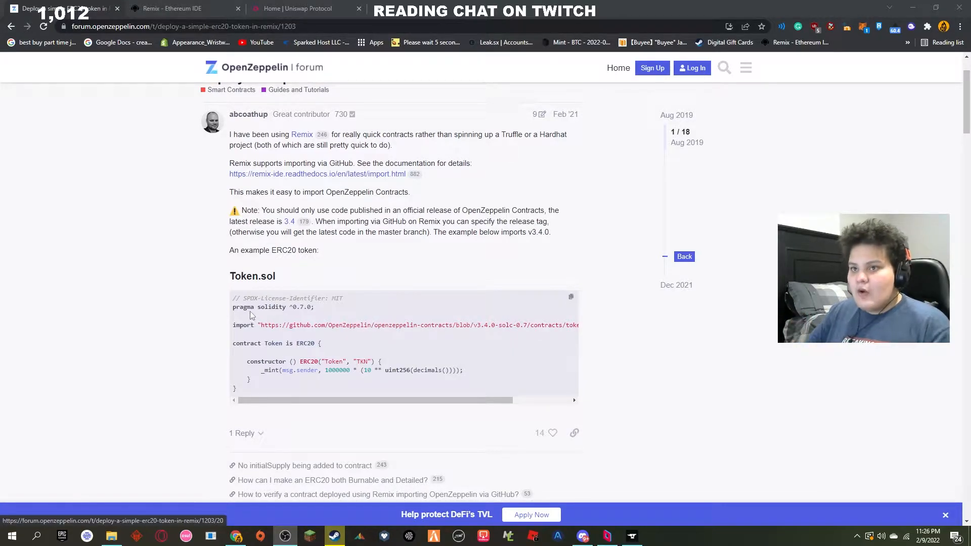
{"action": "left_click", "coordinate": [191, 6]}
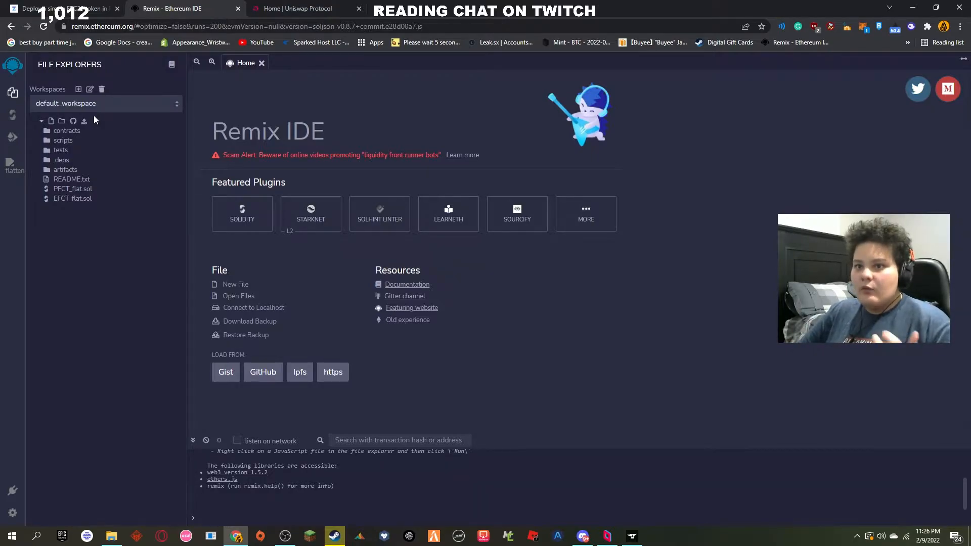
{"action": "left_click", "coordinate": [81, 131]}
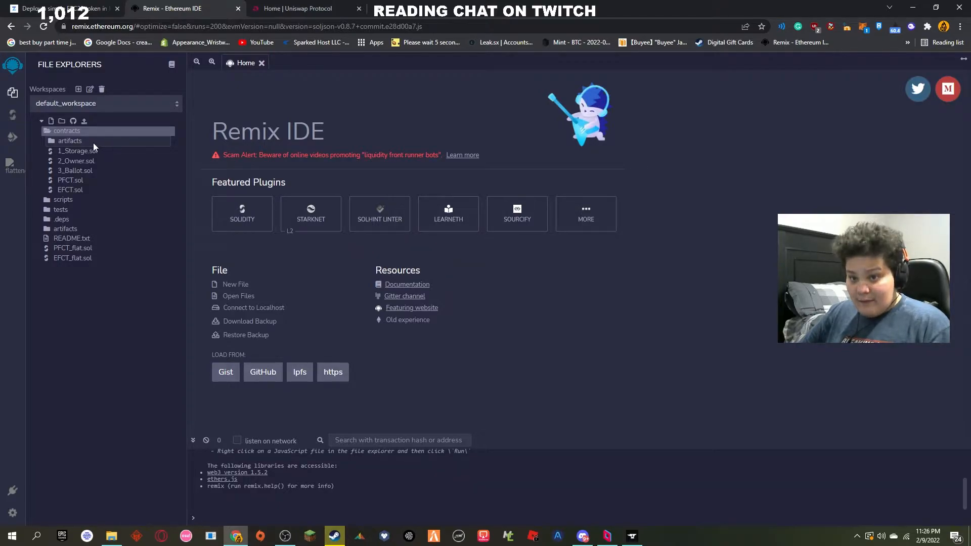
{"action": "right_click", "coordinate": [93, 143]}
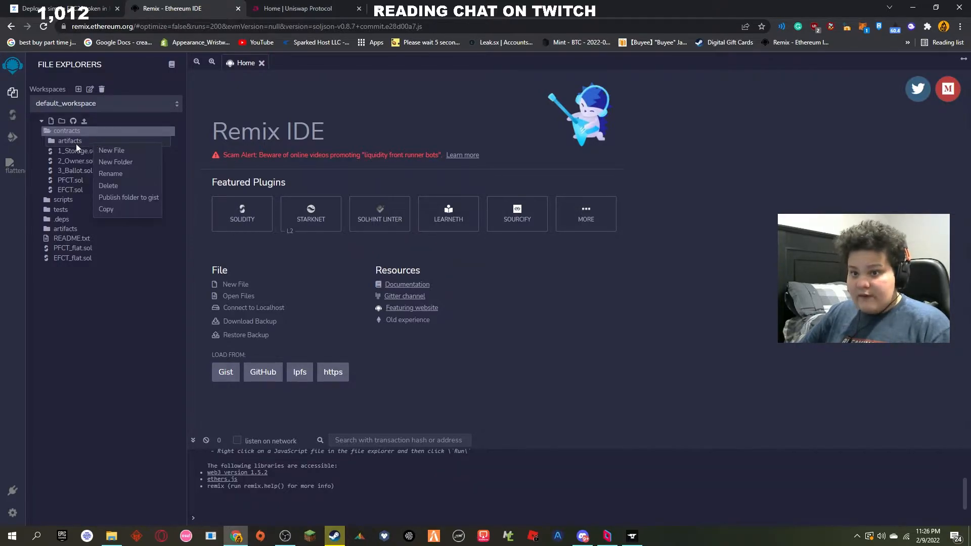
{"action": "left_click", "coordinate": [121, 151]}
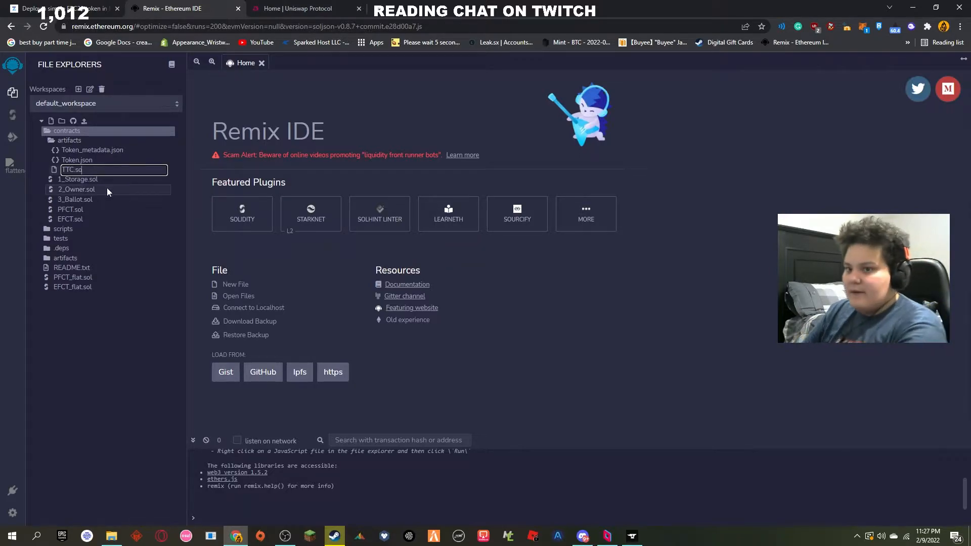
{"action": "key", "text": "BackSpace"}
{"action": "key", "text": "BackSpace"}
{"action": "key", "text": "BackSpace"}
{"action": "key", "text": "BackSpace"}
{"action": "key", "text": "BackSpace"}
{"action": "key", "text": "BackSpace"}
{"action": "key", "text": "BackSpace"}
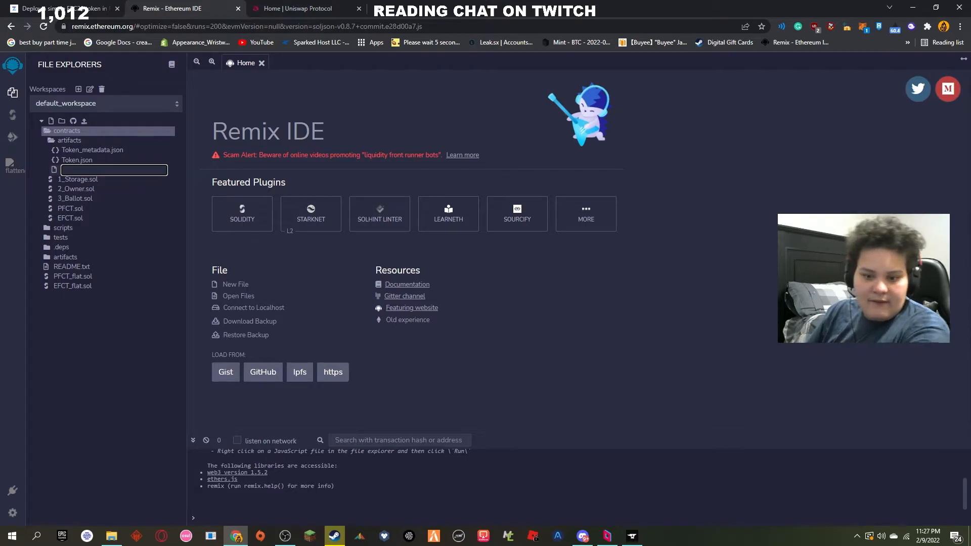
{"action": "type", "text": "ttc.sol"}
{"action": "key", "text": "Return"}
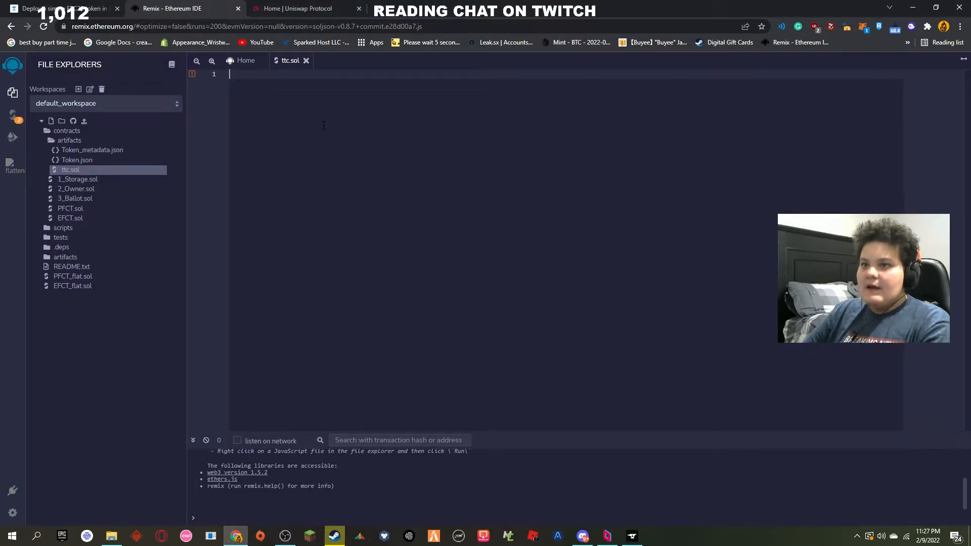
Step: Copy the full Token.sol example code from the OpenZeppelin forum post and paste it into ttc.sol in Remix
{"action": "left_click", "coordinate": [81, 8]}
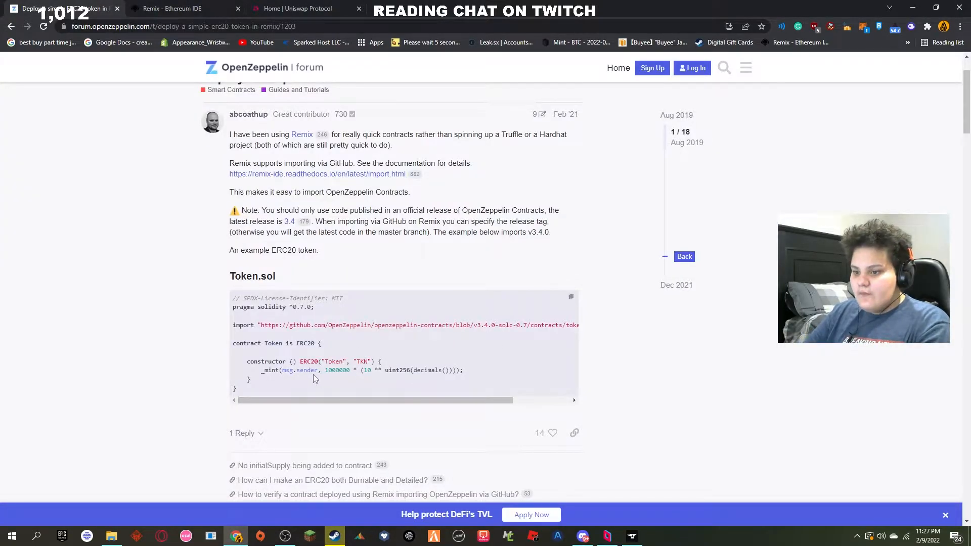
{"action": "left_click_drag", "start_coordinate": [244, 388], "coordinate": [216, 299]}
{"action": "key", "text": "ctrl+c"}
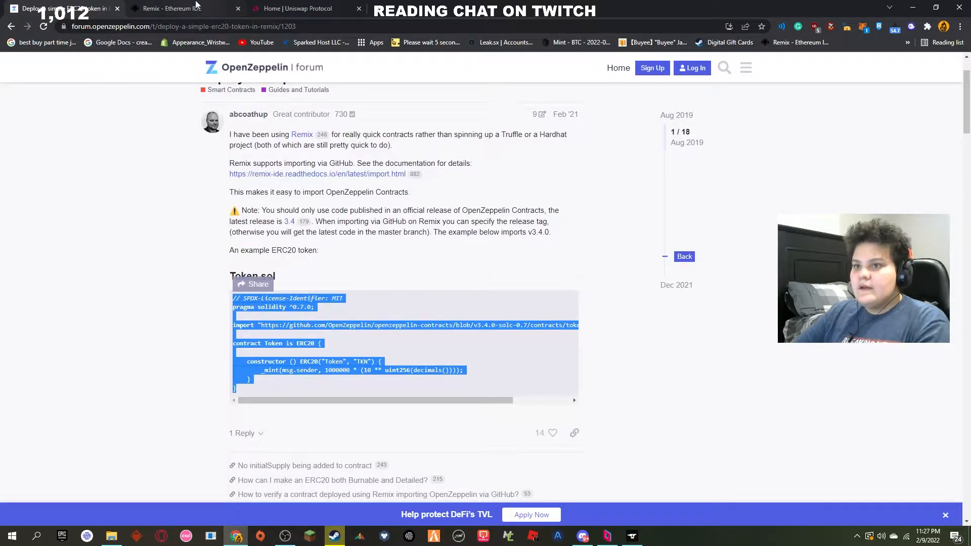
{"action": "left_click", "coordinate": [172, 8]}
{"action": "key", "text": "ctrl+v"}
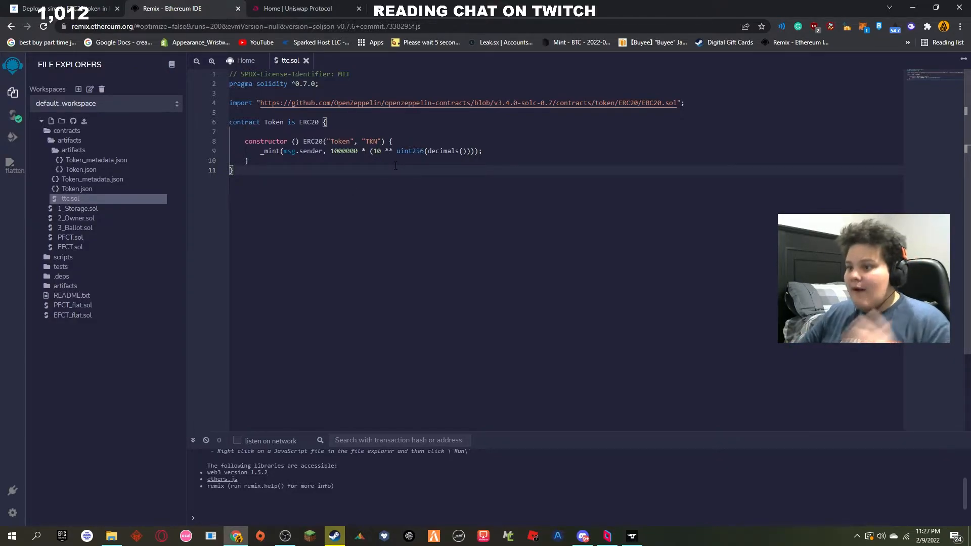
Step: Change the token name in the ERC20 constructor to "TUT Token"
{"action": "left_click", "coordinate": [349, 141]}
{"action": "key", "text": "BackSpace"}
{"action": "key", "text": "BackSpace"}
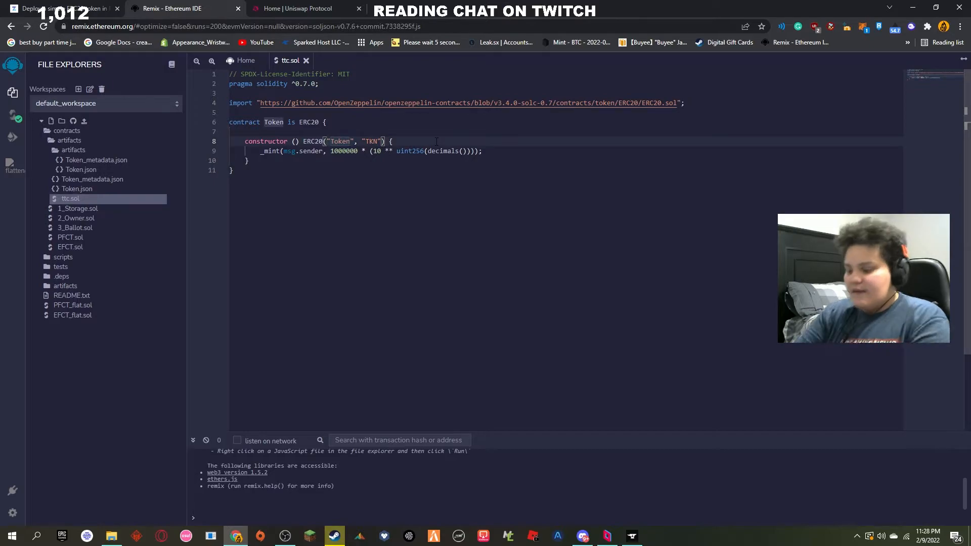
{"action": "key", "text": "BackSpace"}
{"action": "key", "text": "BackSpace"}
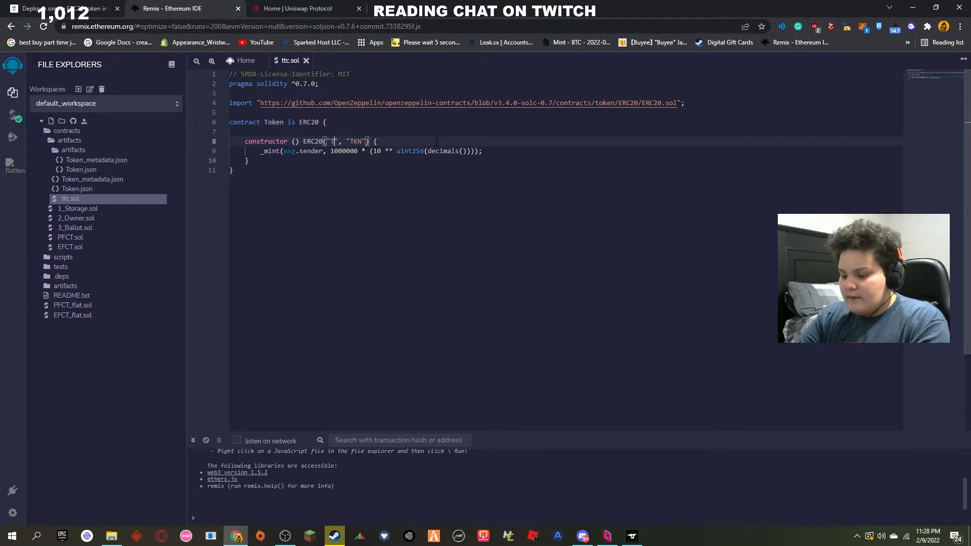
{"action": "type", "text": "UT"}
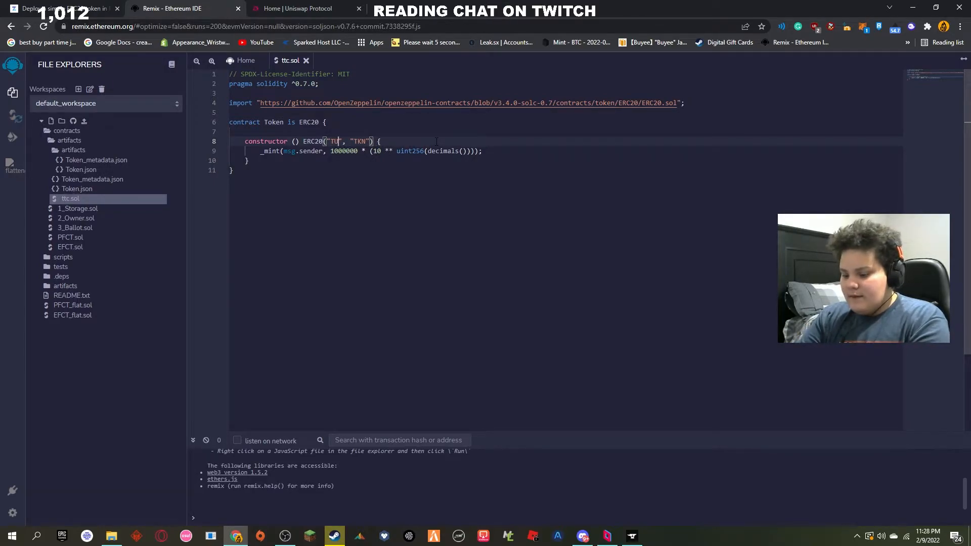
{"action": "type", "text": " Token"}
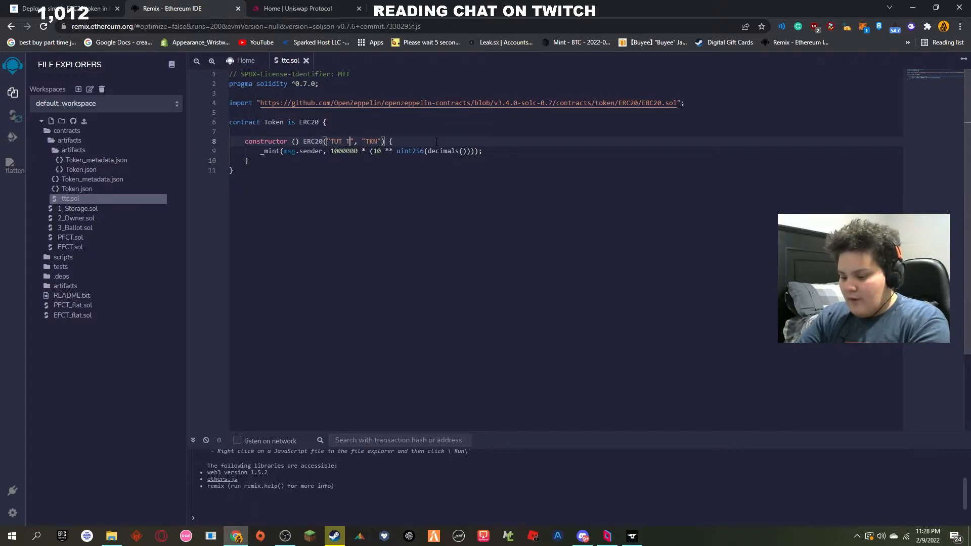
Step: Change the token symbol in the ERC20 constructor to "TUT"
{"action": "left_click", "coordinate": [395, 142]}
{"action": "key", "text": "BackSpace"}
{"action": "type", "text": "\""}
{"action": "key", "text": "Left"}
{"action": "key", "text": "BackSpace"}
{"action": "key", "text": "BackSpace"}
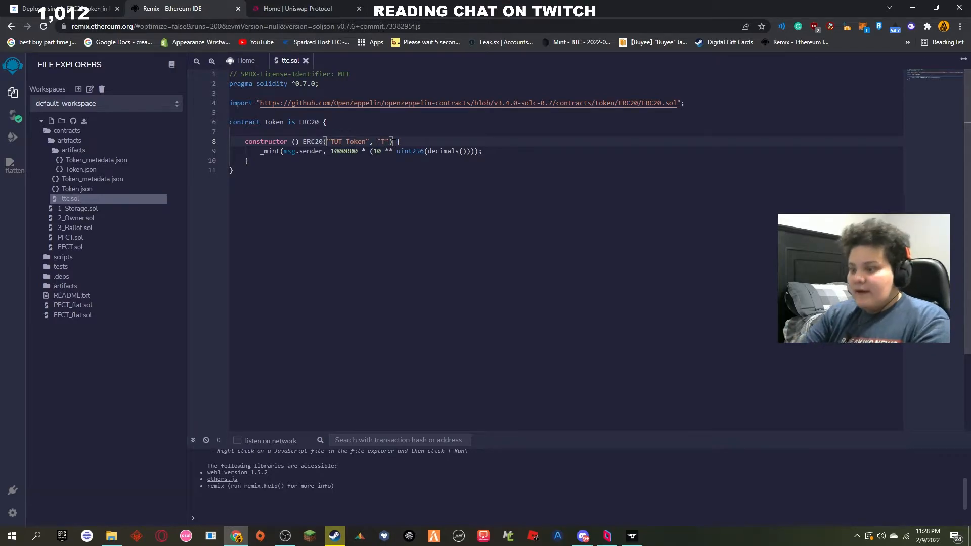
{"action": "type", "text": "UT"}
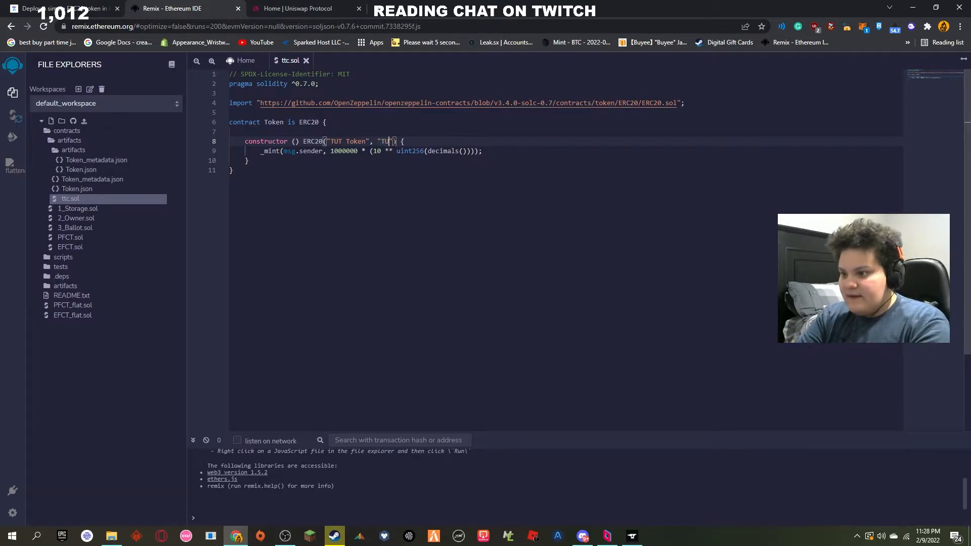
{"action": "left_click", "coordinate": [358, 151]}
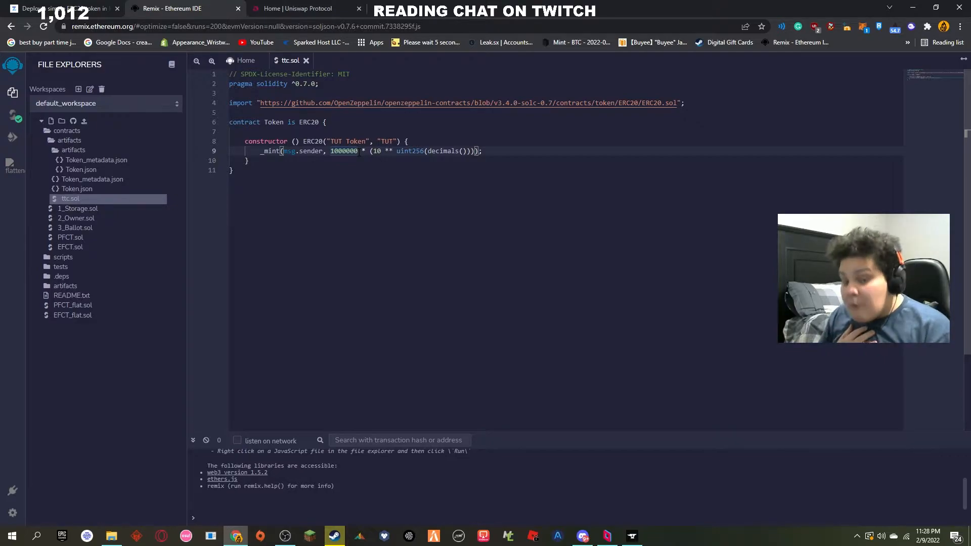
{"action": "type", "text": "0000"}
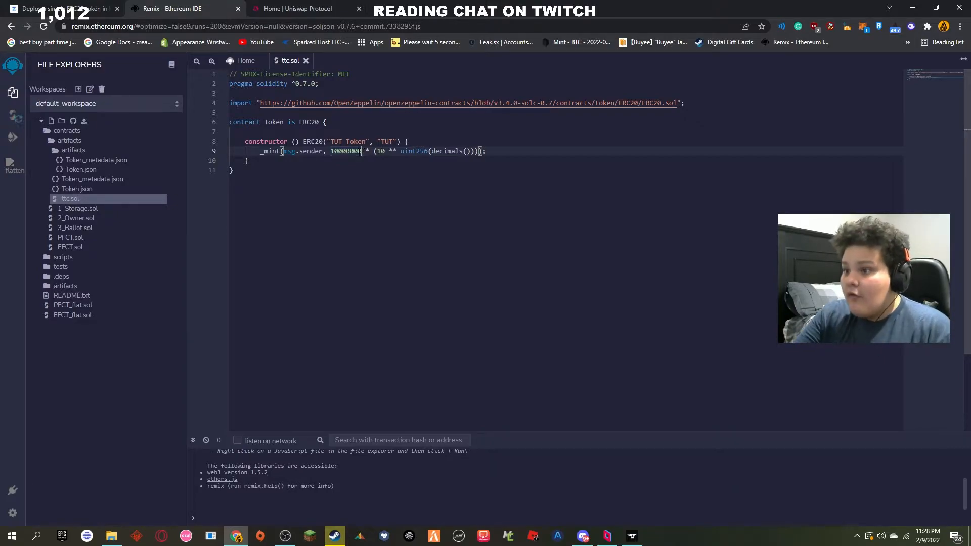
{"action": "type", "text": "00000000"}
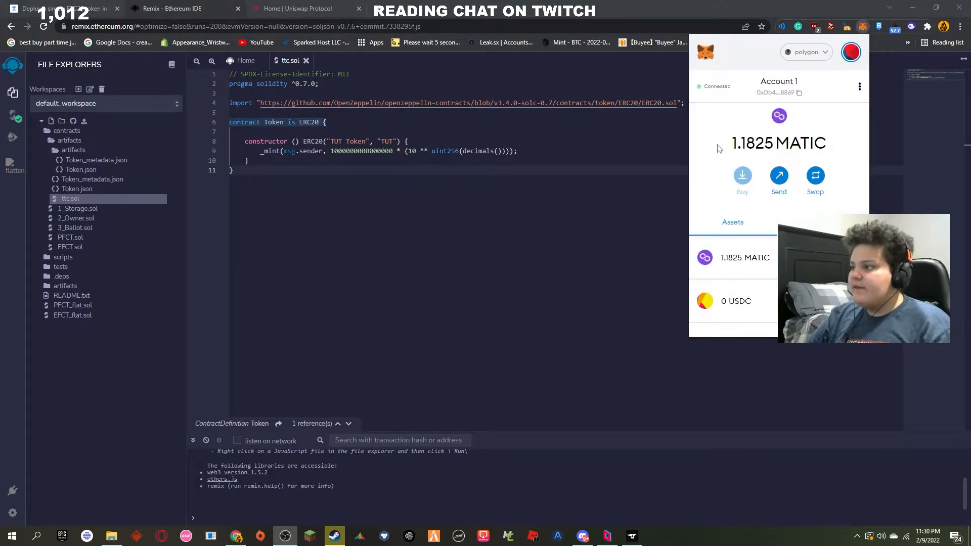
Step: Check the MATIC balance of the Polygon account in the MetaMask wallet
{"action": "left_click_drag", "start_coordinate": [719, 147], "coordinate": [844, 153]}
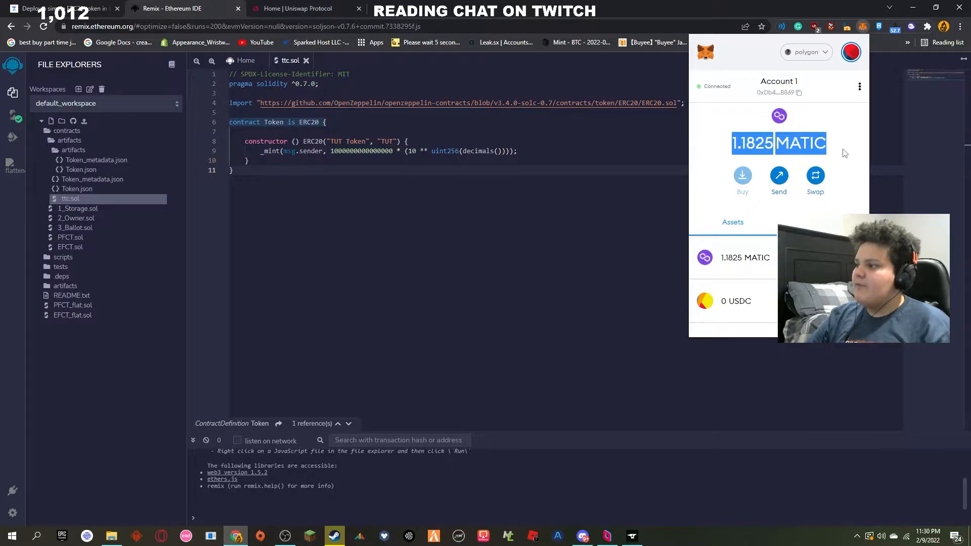
{"action": "left_click", "coordinate": [844, 153]}
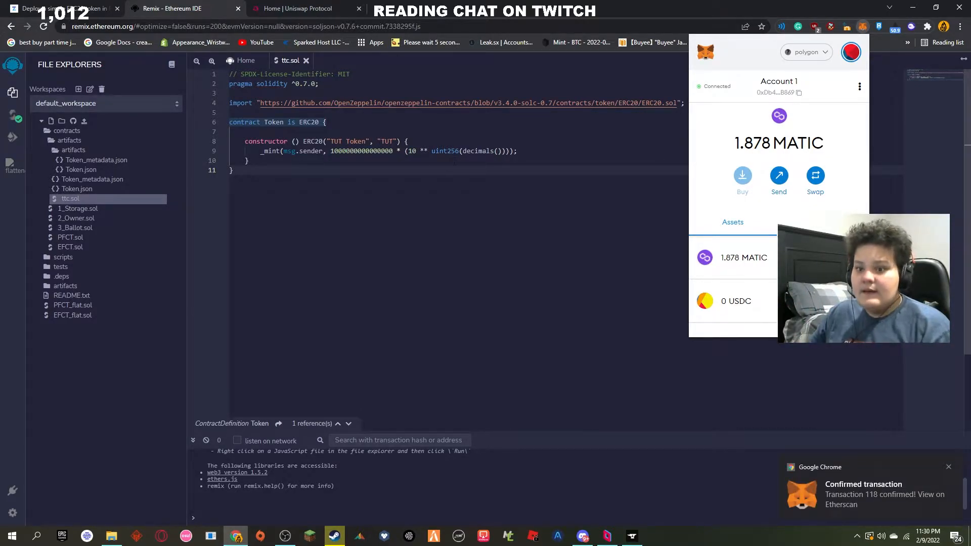
Step: Close the wallet and compile ttc.sol with the Solidity compiler
{"action": "left_click", "coordinate": [457, 230]}
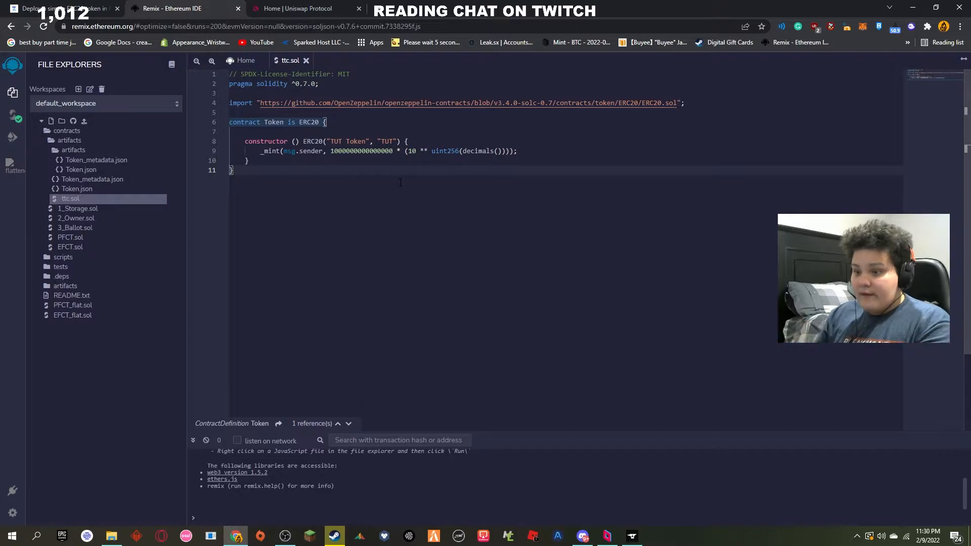
{"action": "left_click", "coordinate": [13, 115]}
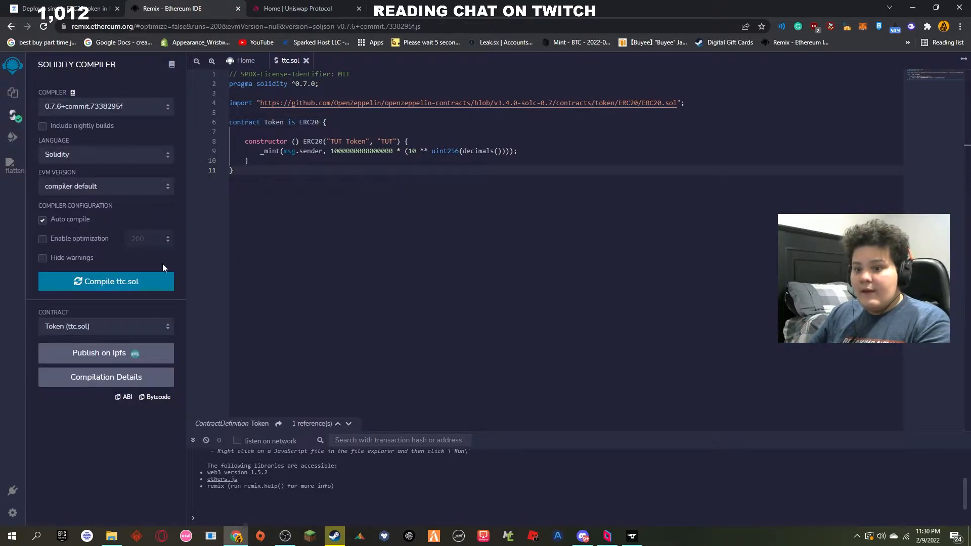
{"action": "left_click", "coordinate": [115, 286]}
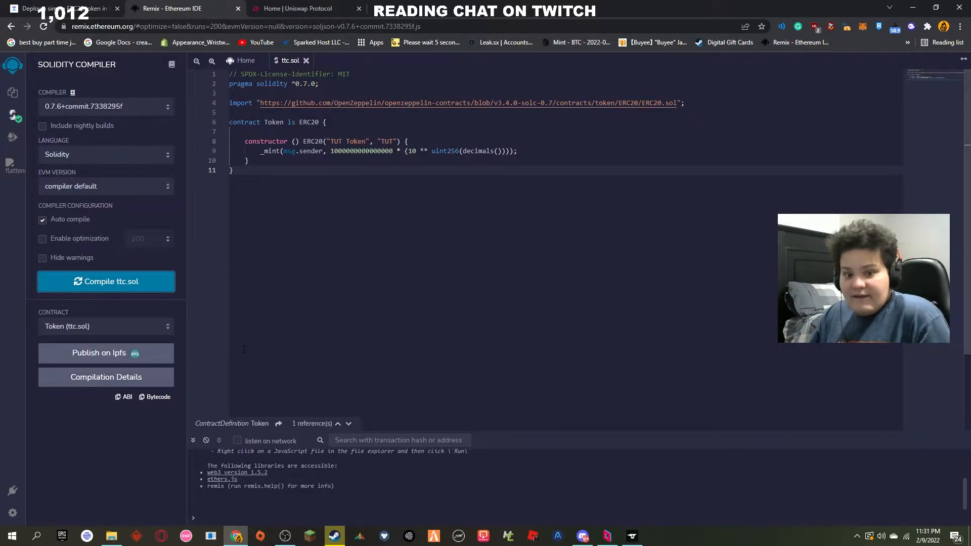
Step: Set the deployment environment to Injected Web3
{"action": "left_click", "coordinate": [13, 138]}
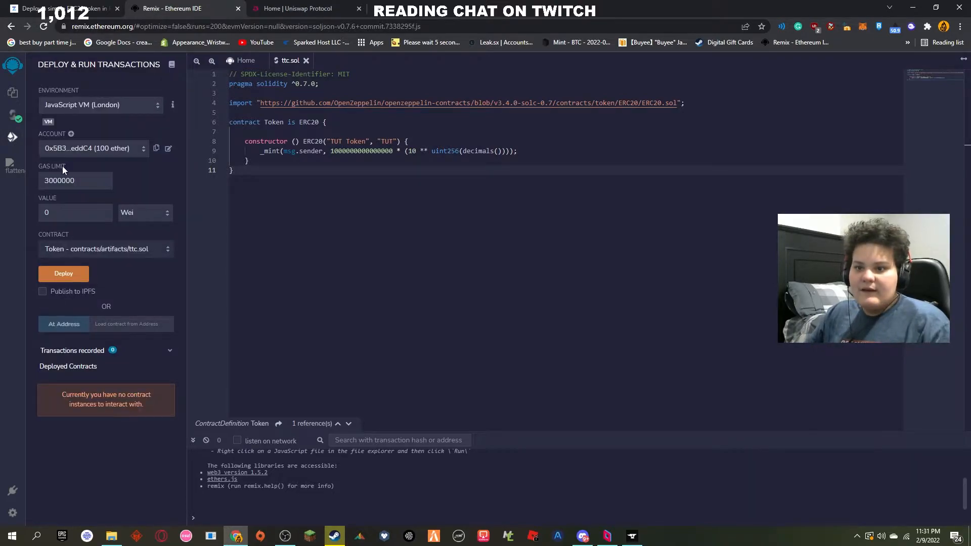
{"action": "left_click", "coordinate": [120, 107]}
{"action": "left_click", "coordinate": [88, 139]}
Step: Set the Solidity compiler version to 0.7.0+commit.9e61f92b and compile ttc.sol
{"action": "left_click", "coordinate": [14, 115]}
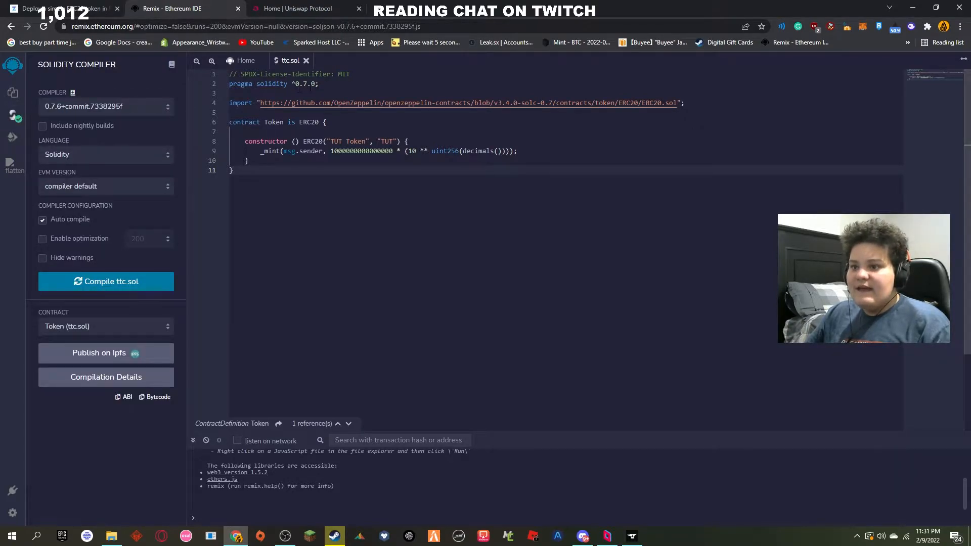
{"action": "left_click", "coordinate": [80, 105]}
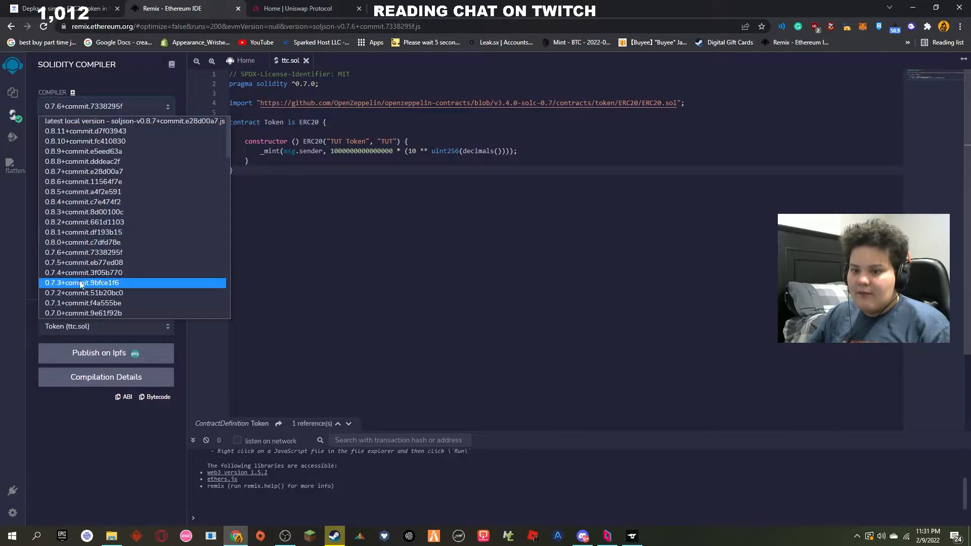
{"action": "scroll", "coordinate": [81, 285], "scroll_direction": "down", "scroll_amount": 2}
{"action": "left_click", "coordinate": [75, 248]}
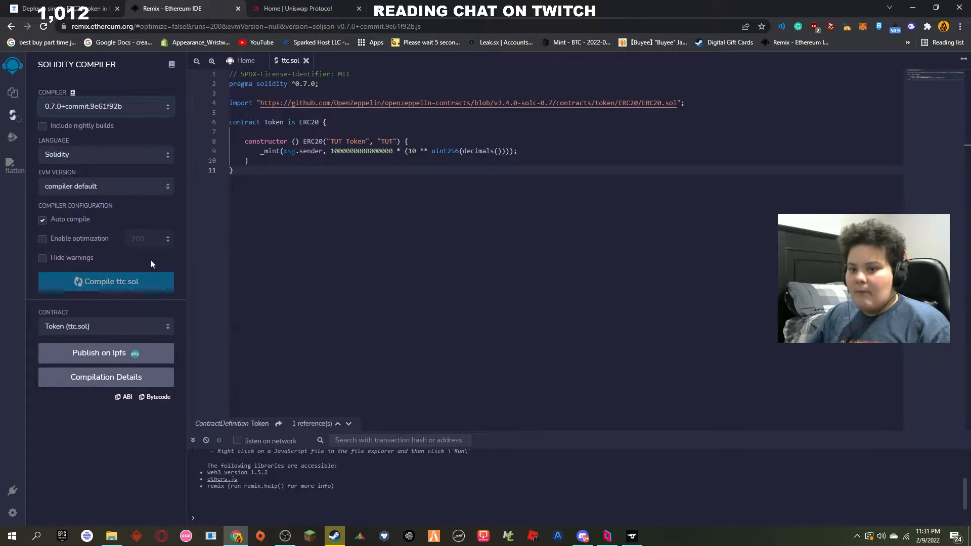
{"action": "left_click", "coordinate": [121, 282]}
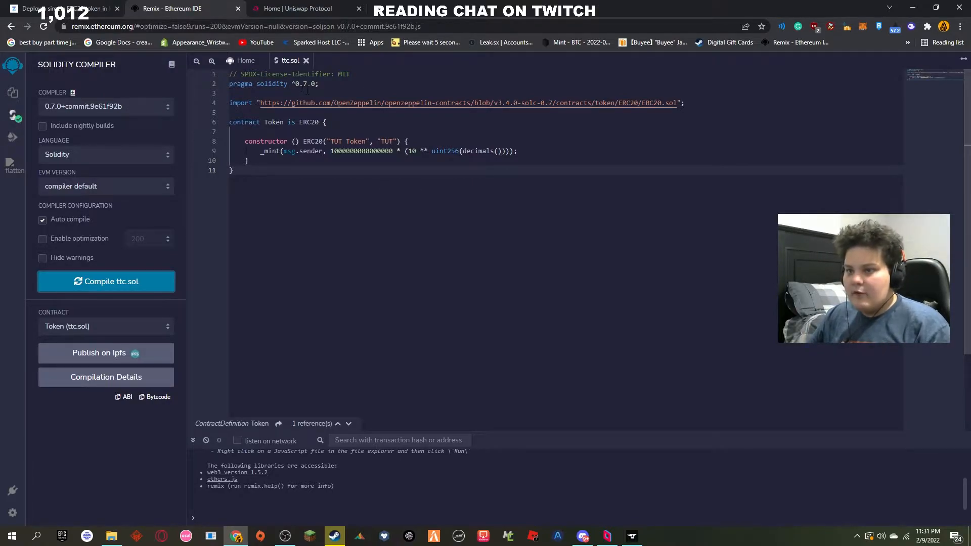
Step: Select Injected Web3 as the deployment environment and Token - contracts/artifacts/ttc.sol as the contract to deploy
{"action": "left_click", "coordinate": [14, 143]}
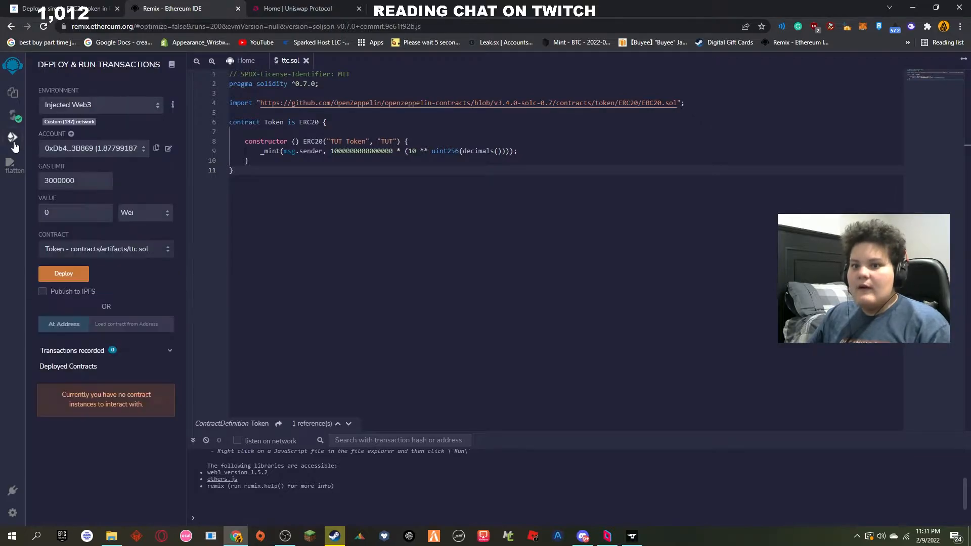
{"action": "left_click", "coordinate": [102, 109]}
{"action": "left_click", "coordinate": [77, 135]}
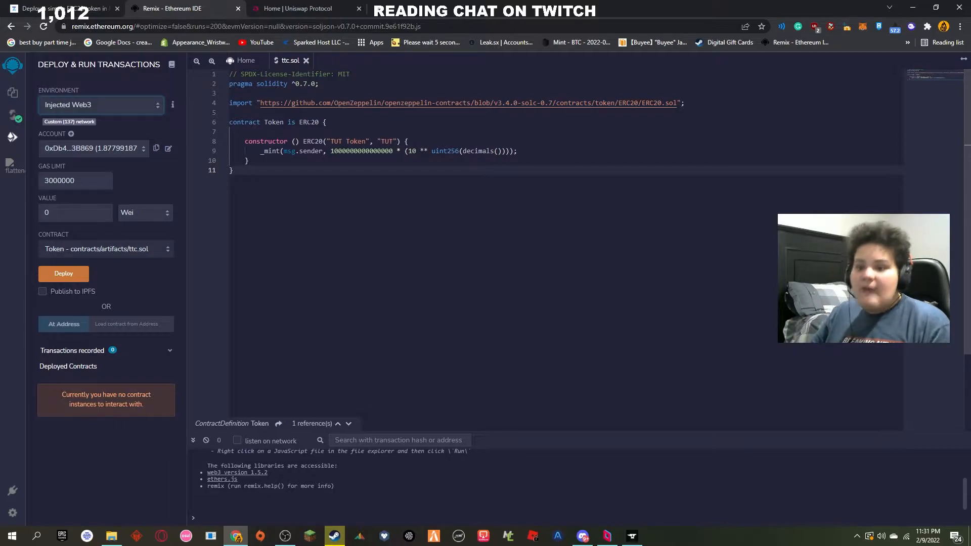
{"action": "left_click", "coordinate": [109, 249]}
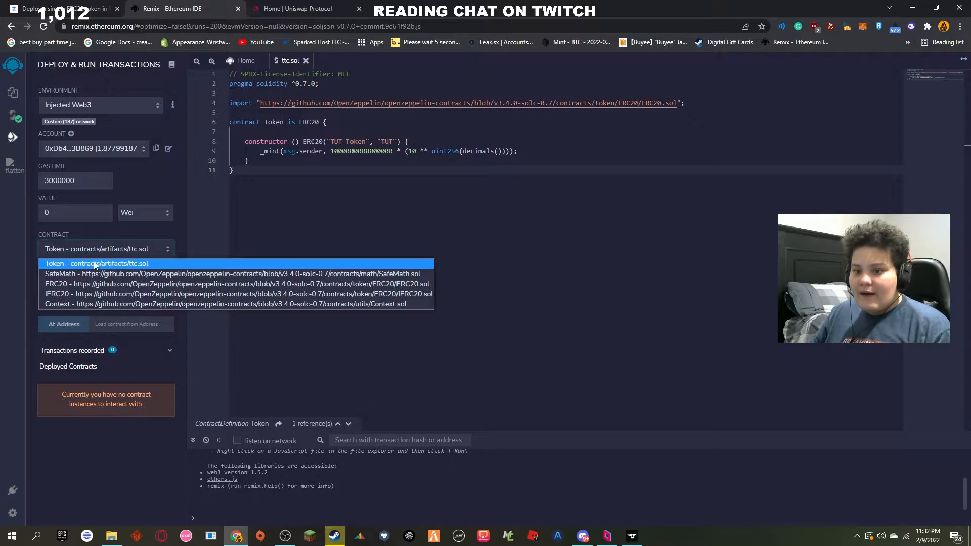
{"action": "left_click", "coordinate": [95, 263]}
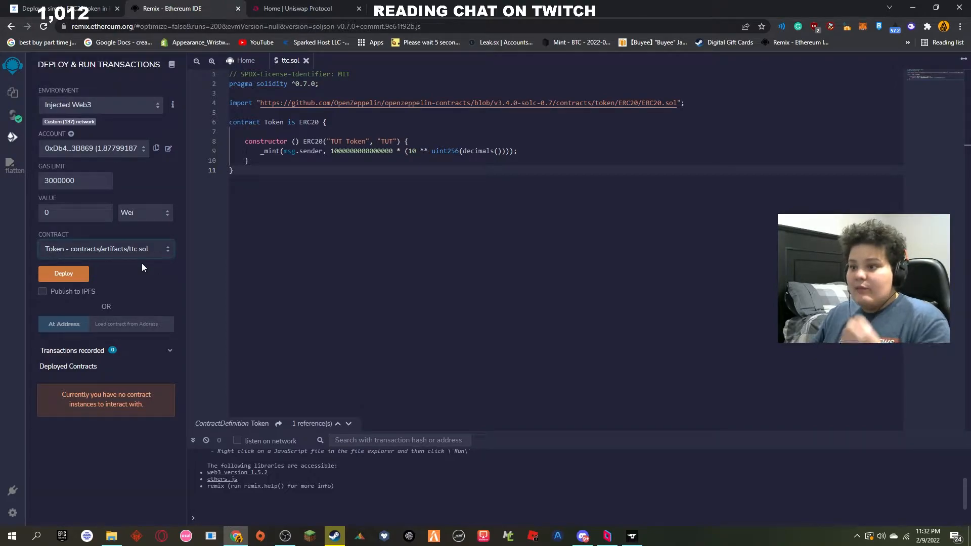
Step: Deploy the Token contract and confirm the contract deployment transaction in the MetaMask wallet
{"action": "left_click", "coordinate": [72, 276]}
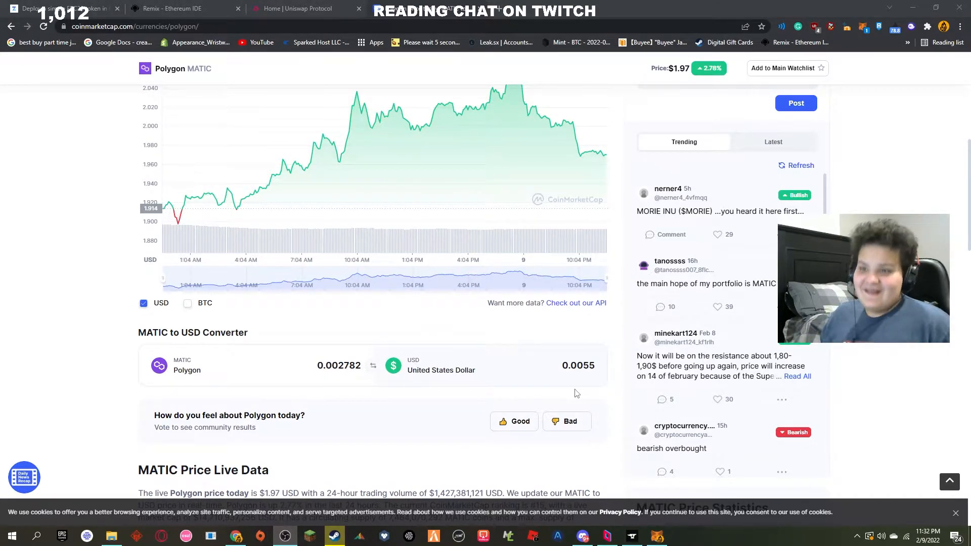
{"action": "left_click", "coordinate": [174, 9]}
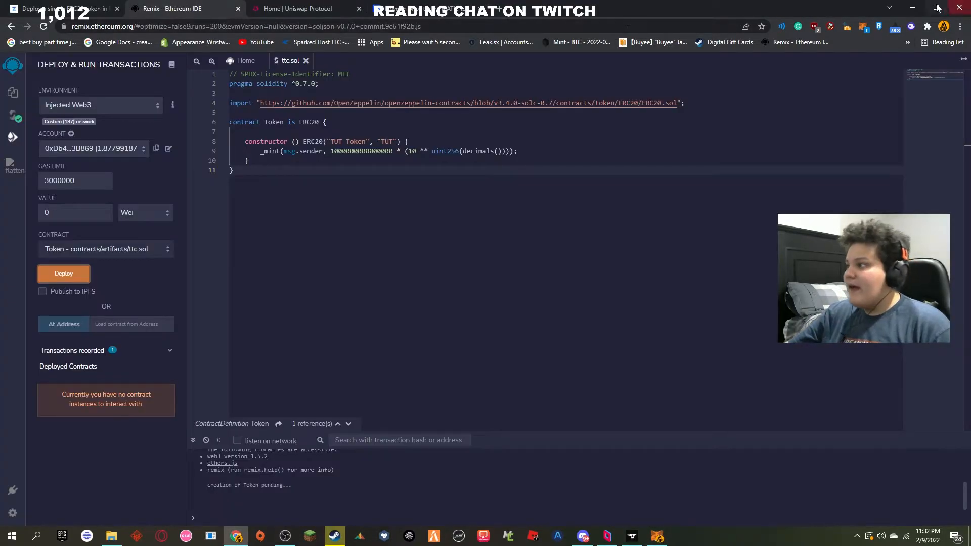
{"action": "left_click", "coordinate": [865, 28]}
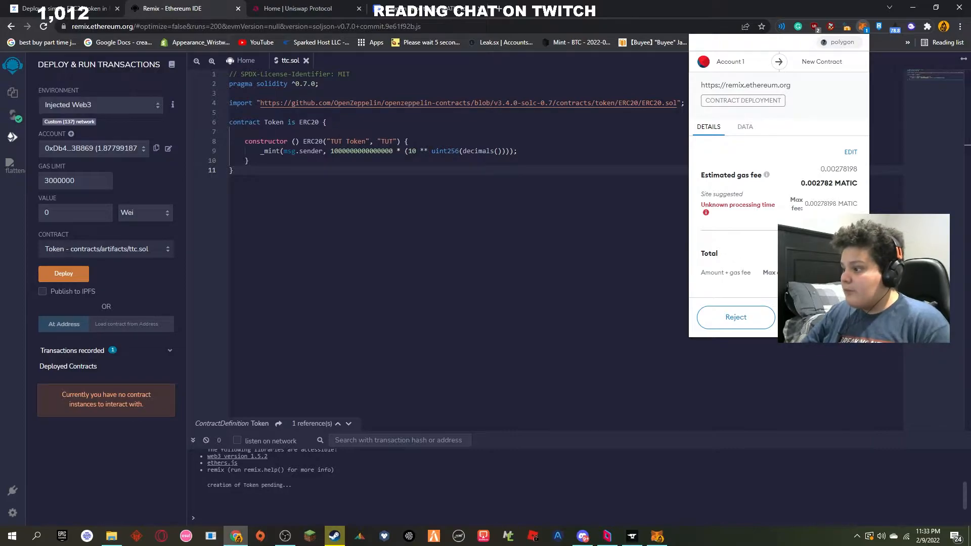
{"action": "left_click", "coordinate": [823, 318]}
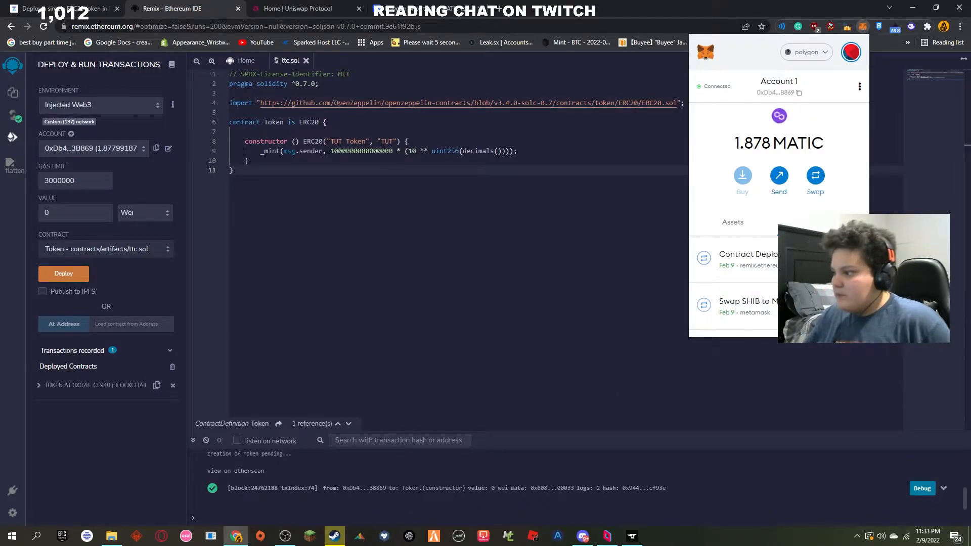
Step: Open the TUT Token page on Polygonscan from the wallet's contract deployment record and copy the token's contract address
{"action": "left_click", "coordinate": [749, 259]}
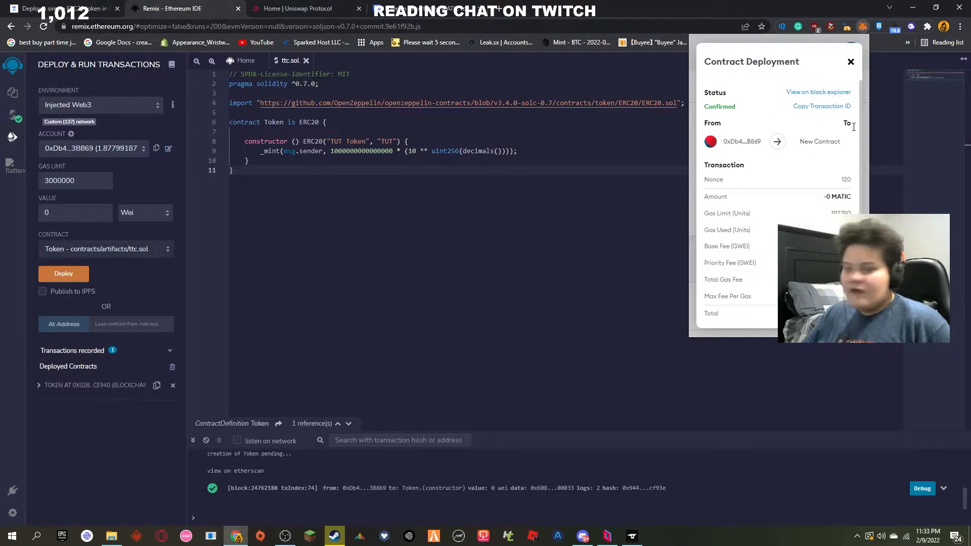
{"action": "left_click", "coordinate": [827, 93]}
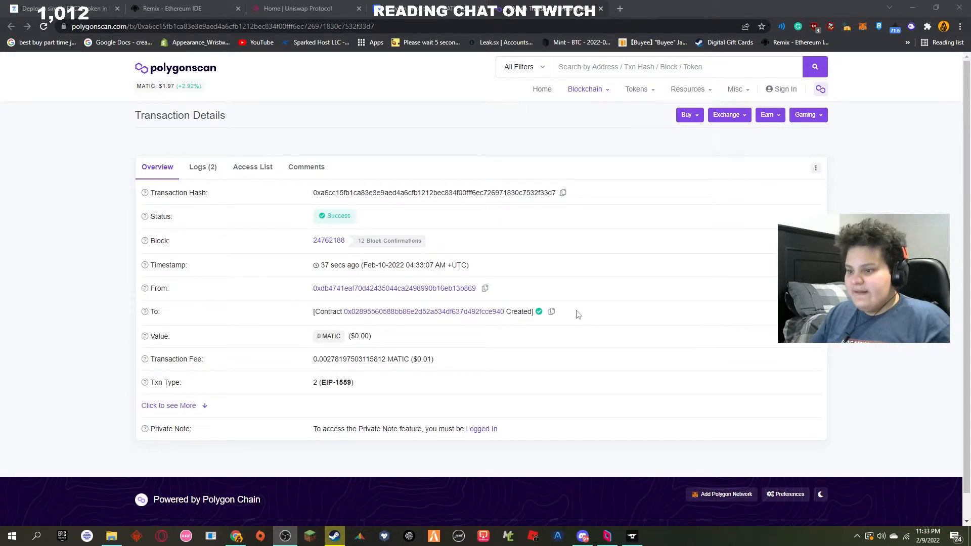
{"action": "left_click", "coordinate": [448, 314]}
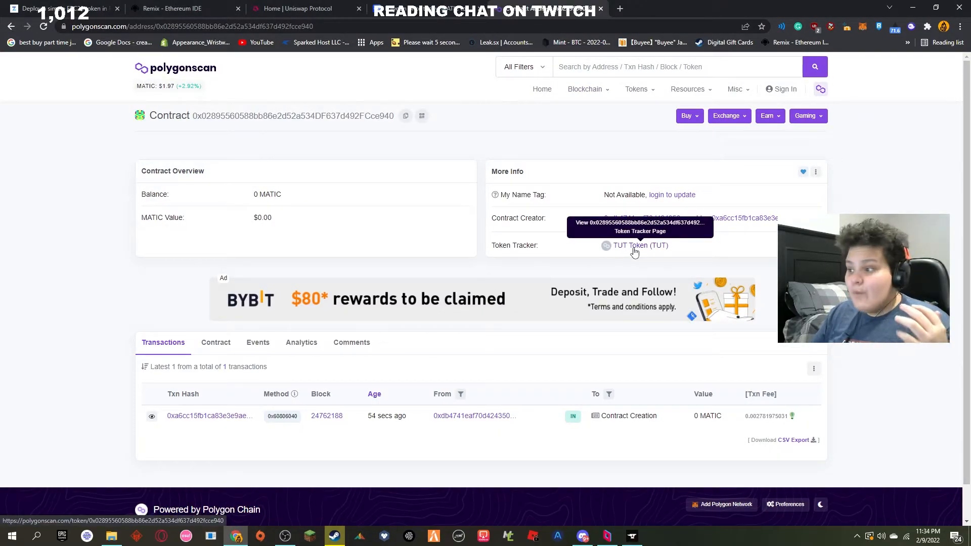
{"action": "left_click", "coordinate": [634, 248]}
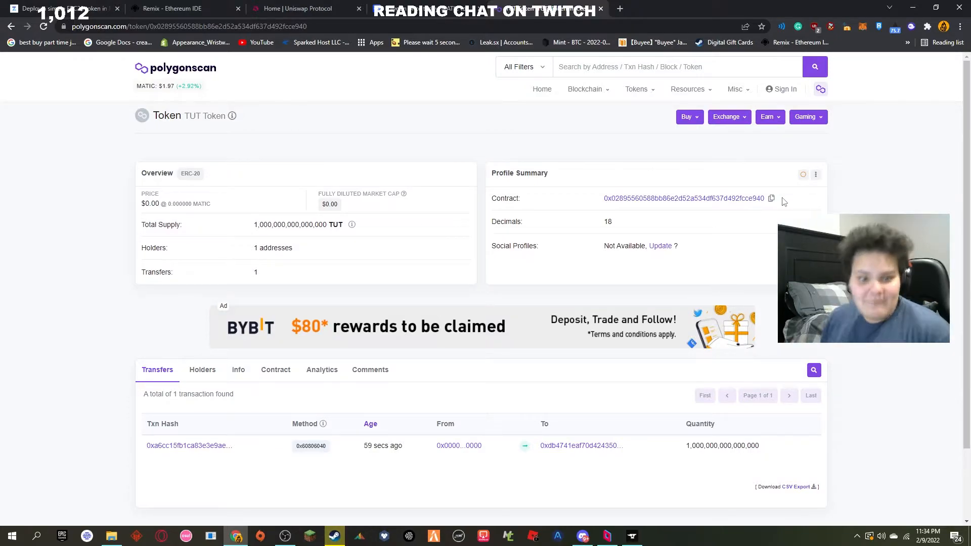
{"action": "left_click", "coordinate": [772, 198]}
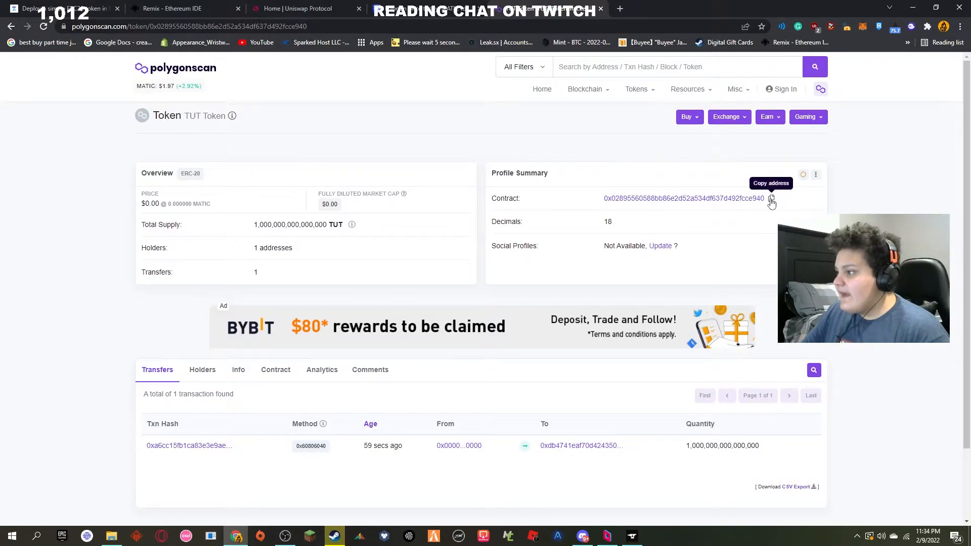
Step: Import the TUT token into the MetaMask wallet using the copied contract address and return to the account's asset list
{"action": "left_click", "coordinate": [858, 30]}
{"action": "scroll", "coordinate": [744, 180], "scroll_direction": "down", "scroll_amount": 2}
{"action": "scroll", "coordinate": [742, 182], "scroll_direction": "up", "scroll_amount": 2}
{"action": "left_click", "coordinate": [733, 187]}
{"action": "scroll", "coordinate": [759, 253], "scroll_direction": "down", "scroll_amount": 5}
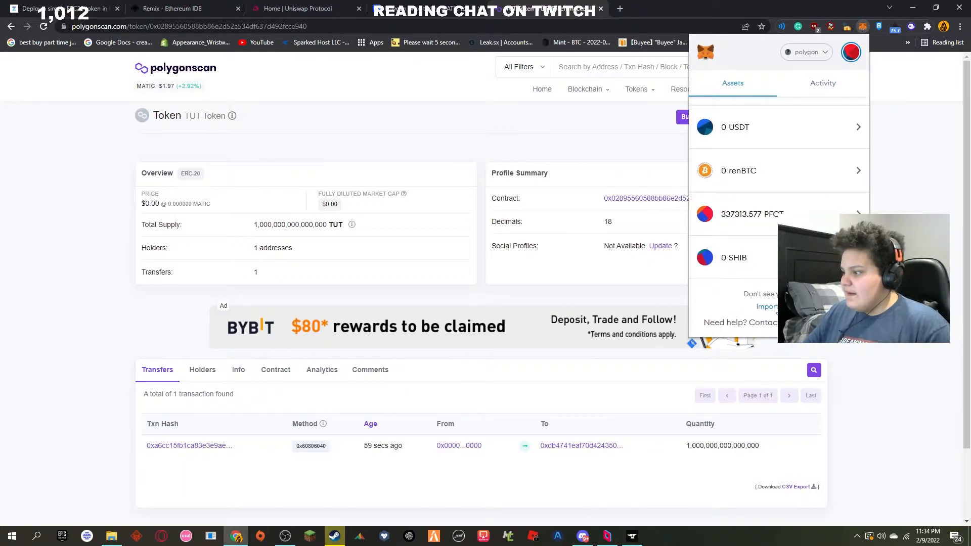
{"action": "left_click", "coordinate": [767, 307]}
{"action": "key", "text": "ctrl+v"}
{"action": "scroll", "coordinate": [759, 228], "scroll_direction": "down", "scroll_amount": 1}
{"action": "left_click", "coordinate": [737, 317]}
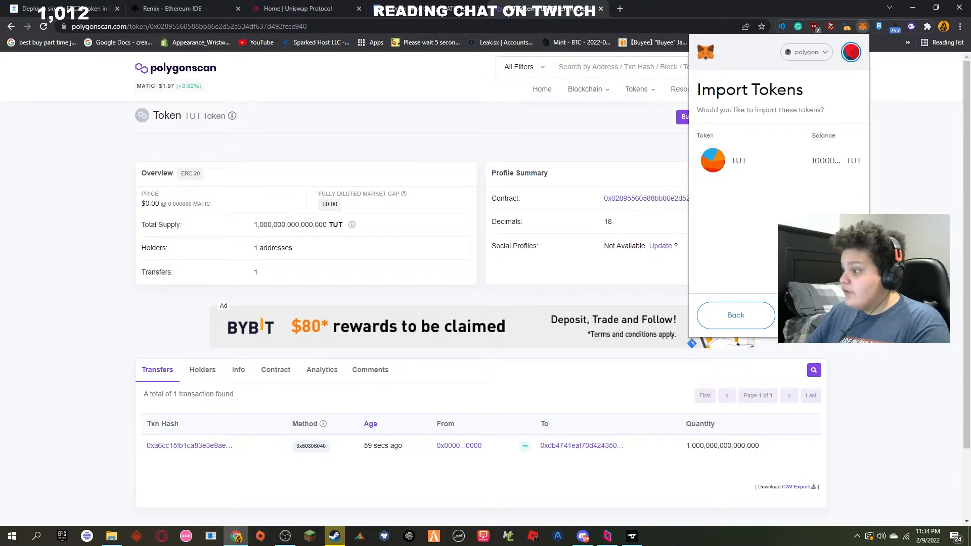
{"action": "left_click", "coordinate": [822, 315]}
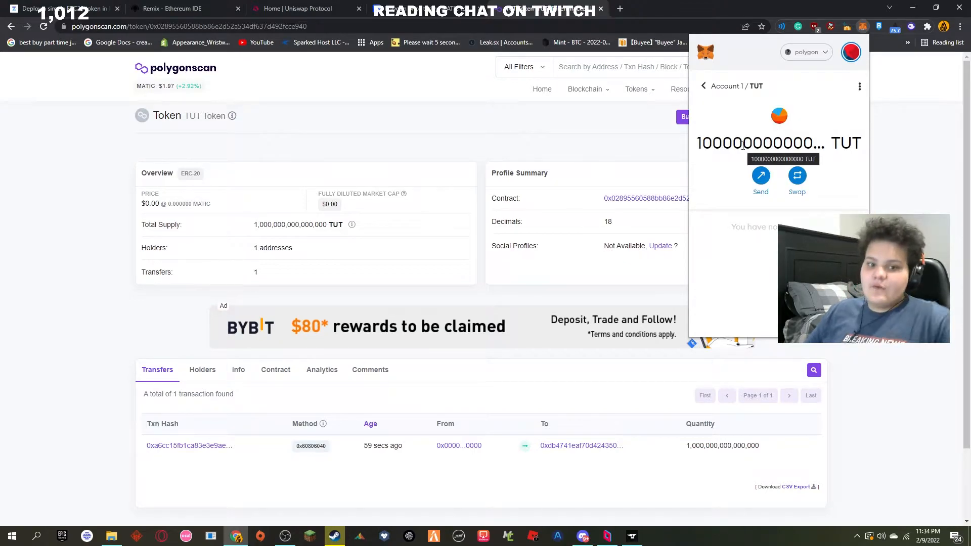
{"action": "left_click", "coordinate": [703, 86]}
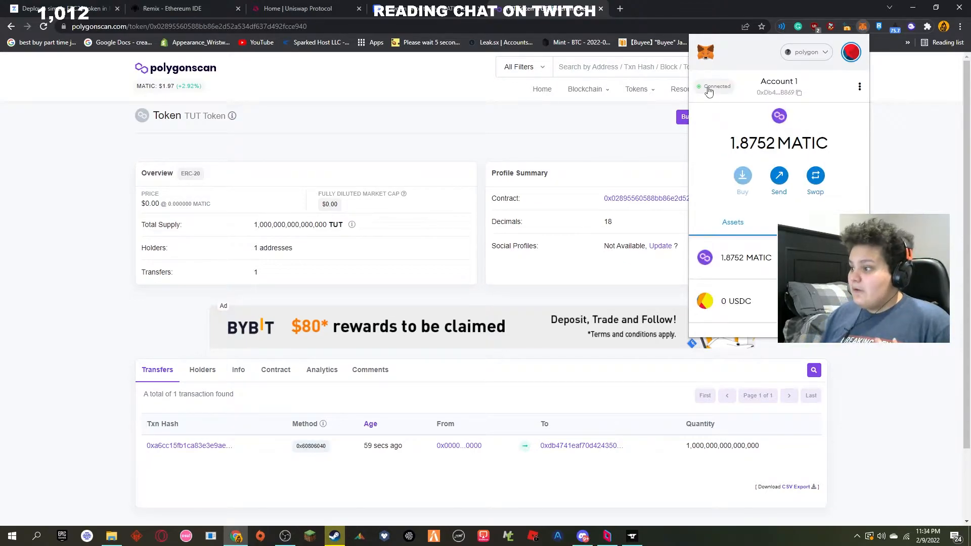
{"action": "scroll", "coordinate": [729, 253], "scroll_direction": "down", "scroll_amount": 10}
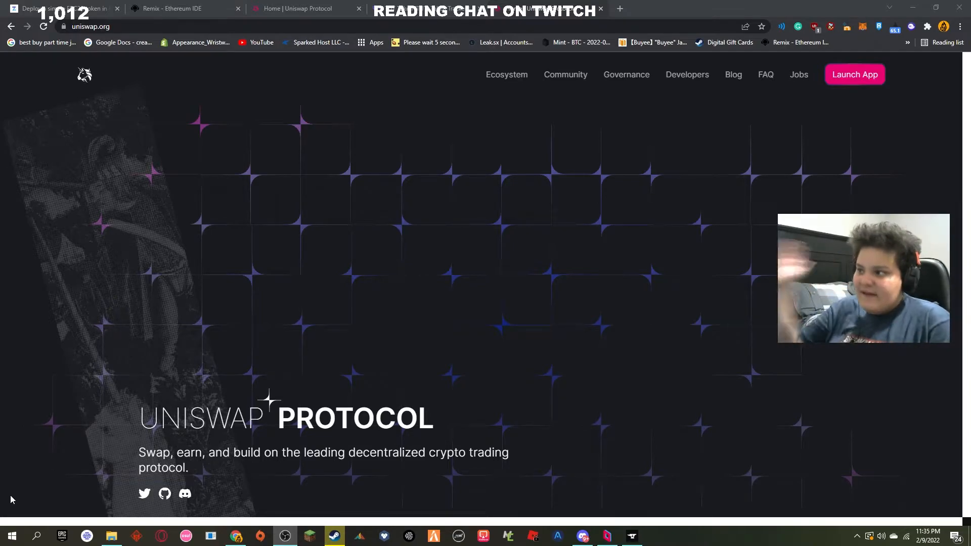
Step: Launch the Uniswap app from its home page and start a new liquidity position on Polygon
{"action": "left_click", "coordinate": [852, 73]}
{"action": "mouse_move", "coordinate": [791, 77]}
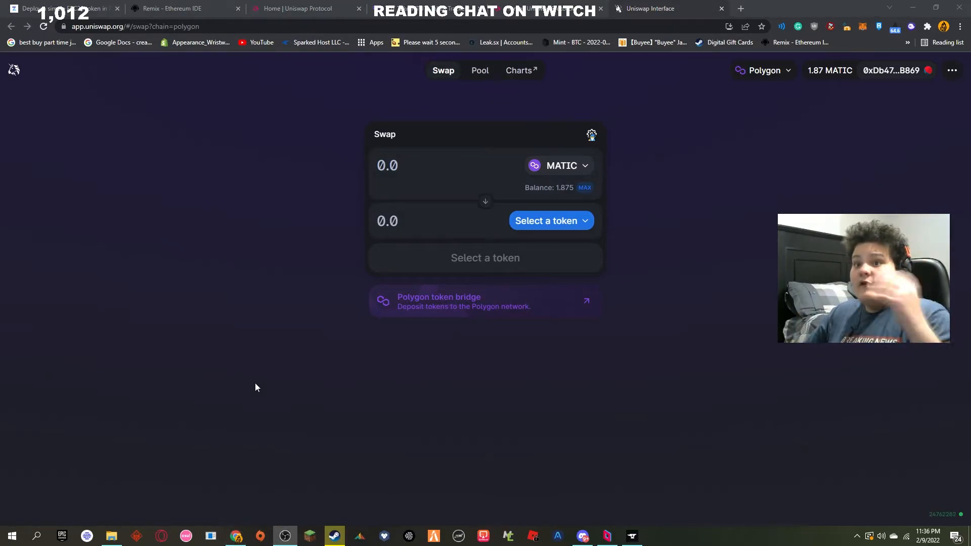
{"action": "left_click", "coordinate": [480, 72]}
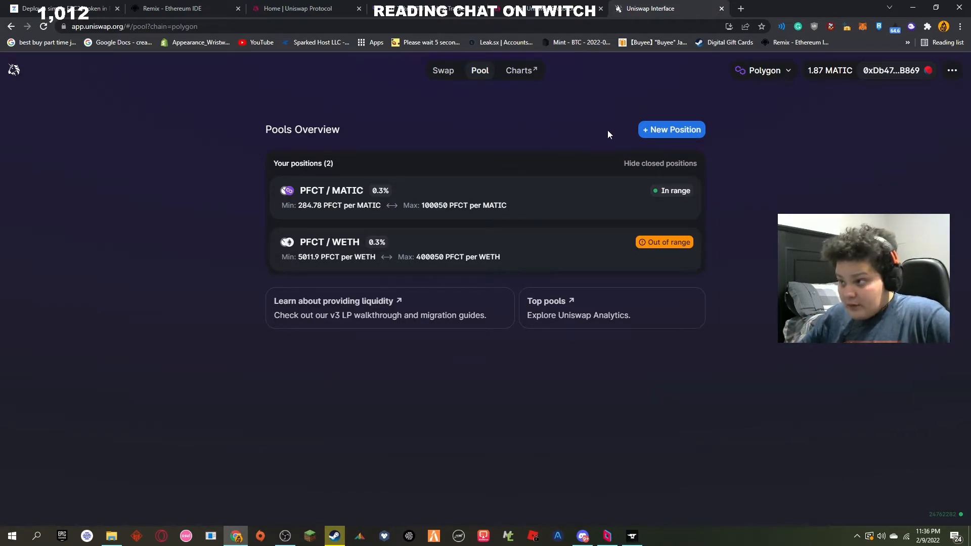
{"action": "left_click", "coordinate": [657, 130]}
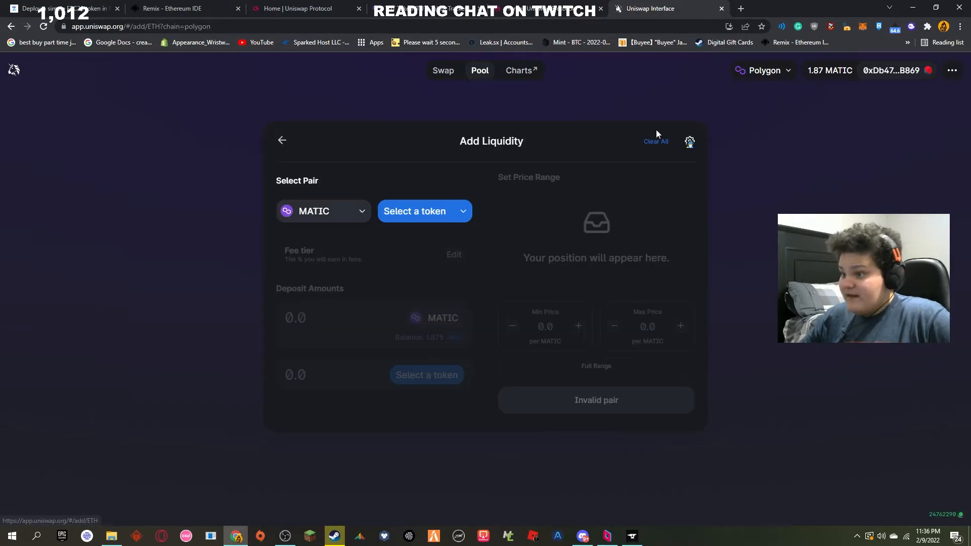
Step: Open the choice of the pair's first token and copy the TUT contract address from its Polygonscan token page
{"action": "left_click", "coordinate": [340, 212]}
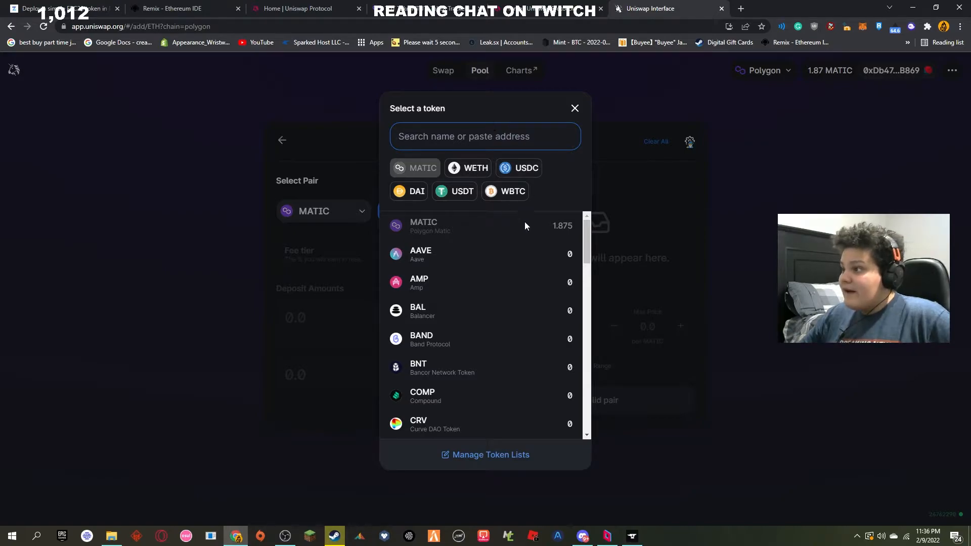
{"action": "scroll", "coordinate": [521, 227], "scroll_direction": "down", "scroll_amount": 15}
{"action": "scroll", "coordinate": [508, 248], "scroll_direction": "up", "scroll_amount": 10}
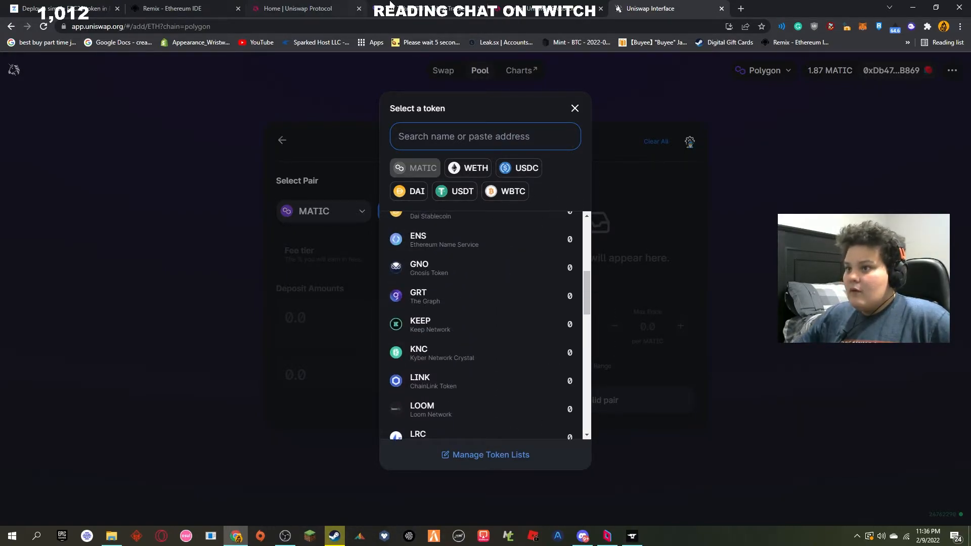
{"action": "left_click", "coordinate": [417, 6]}
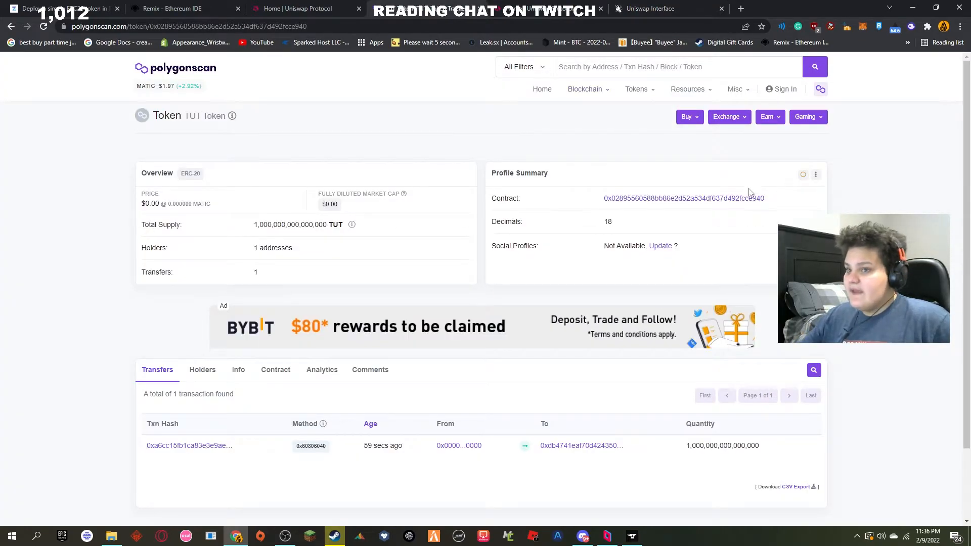
{"action": "left_click", "coordinate": [771, 198]}
{"action": "left_click_drag", "start_coordinate": [498, 198], "coordinate": [543, 202]}
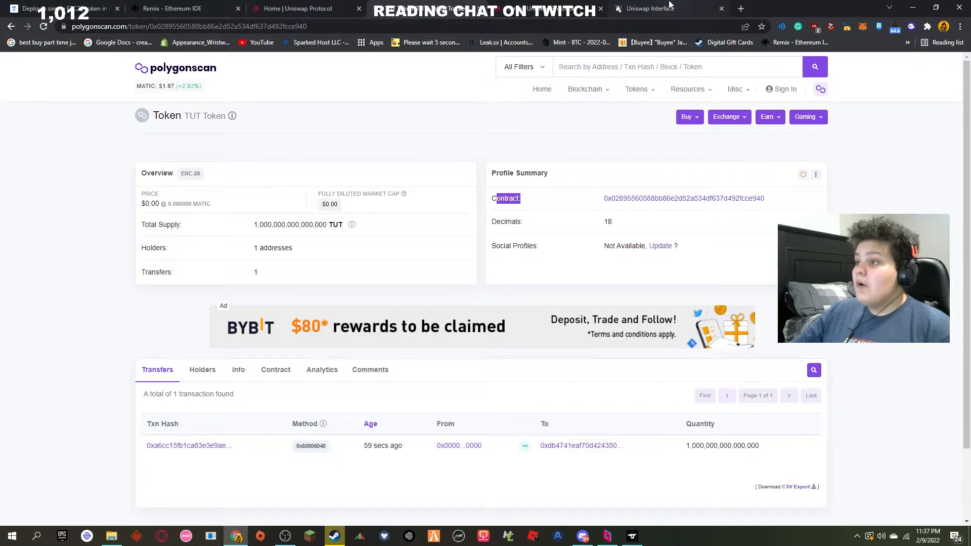
{"action": "left_click", "coordinate": [773, 202]}
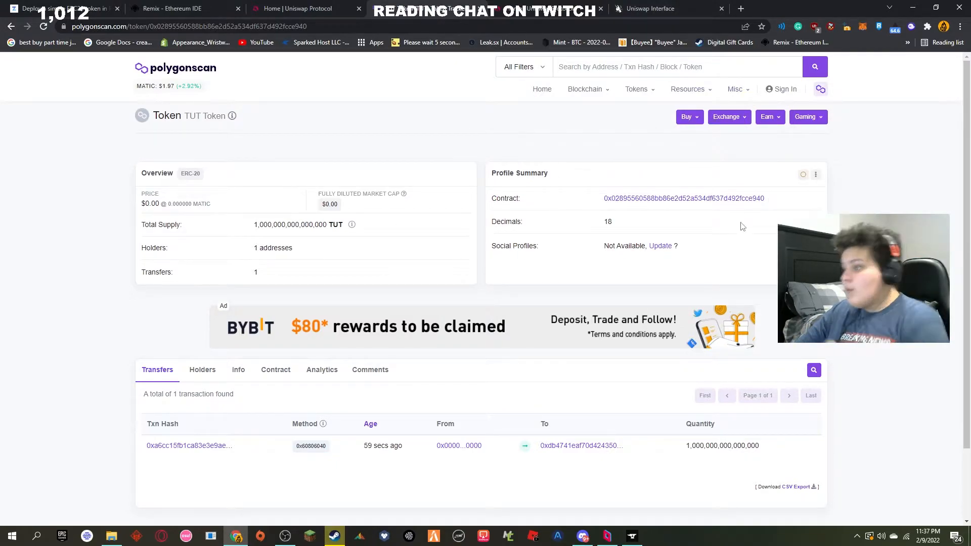
{"action": "left_click", "coordinate": [683, 4]}
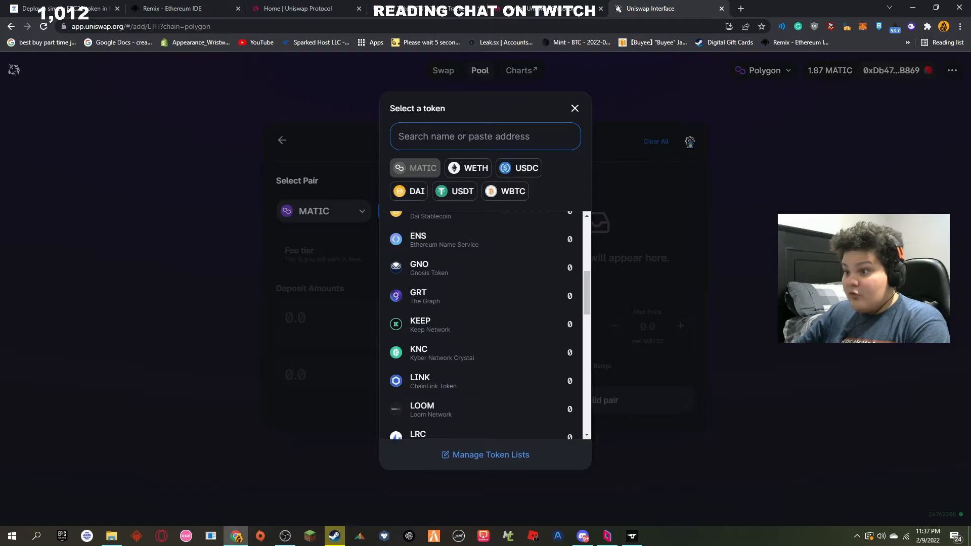
Step: Find TUT by its pasted contract address and import it as the first token of the liquidity pair
{"action": "key", "text": "ctrl+v"}
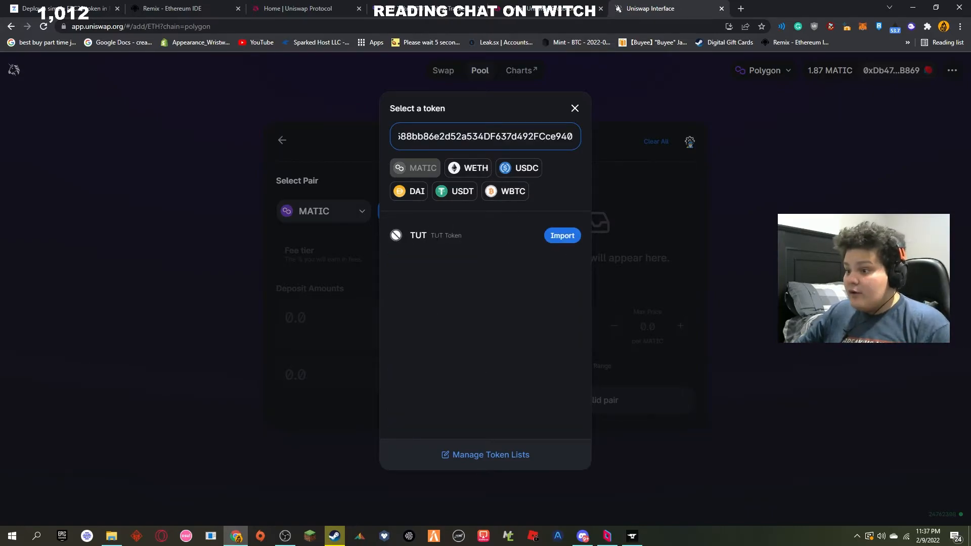
{"action": "left_click", "coordinate": [554, 239]}
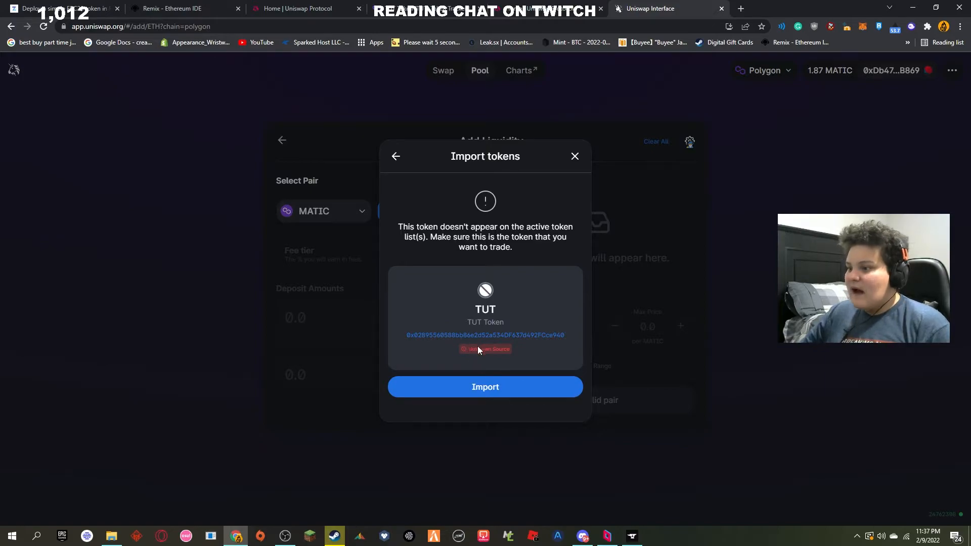
{"action": "left_click_drag", "start_coordinate": [398, 225], "coordinate": [535, 260]}
{"action": "left_click", "coordinate": [536, 259]}
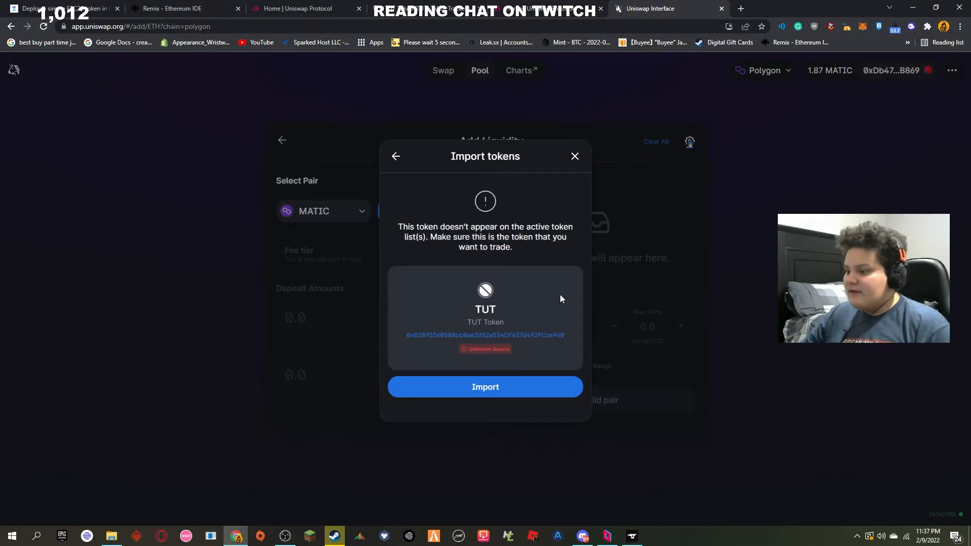
{"action": "left_click", "coordinate": [521, 396]}
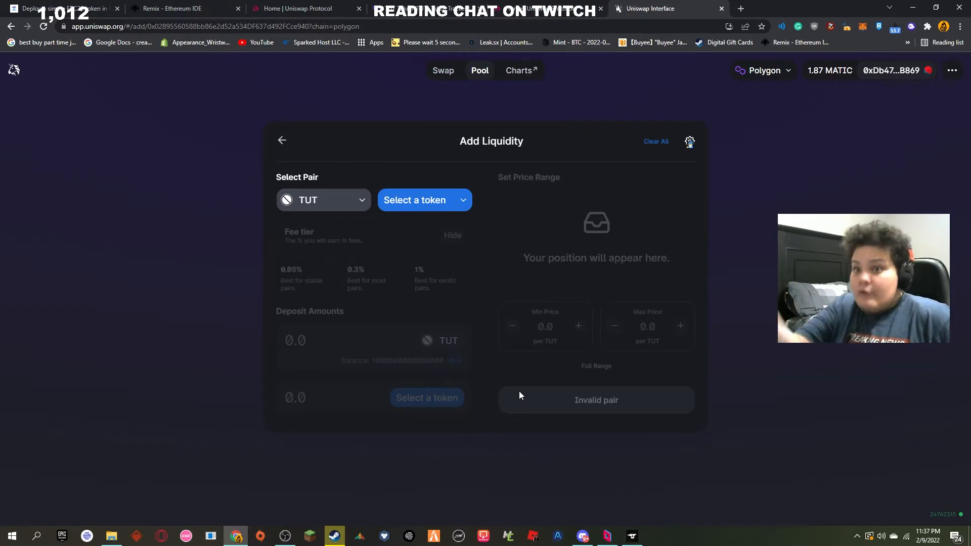
Step: Choose USDC as the pair's second token and set the fee tier to 0.3%
{"action": "left_click", "coordinate": [454, 200]}
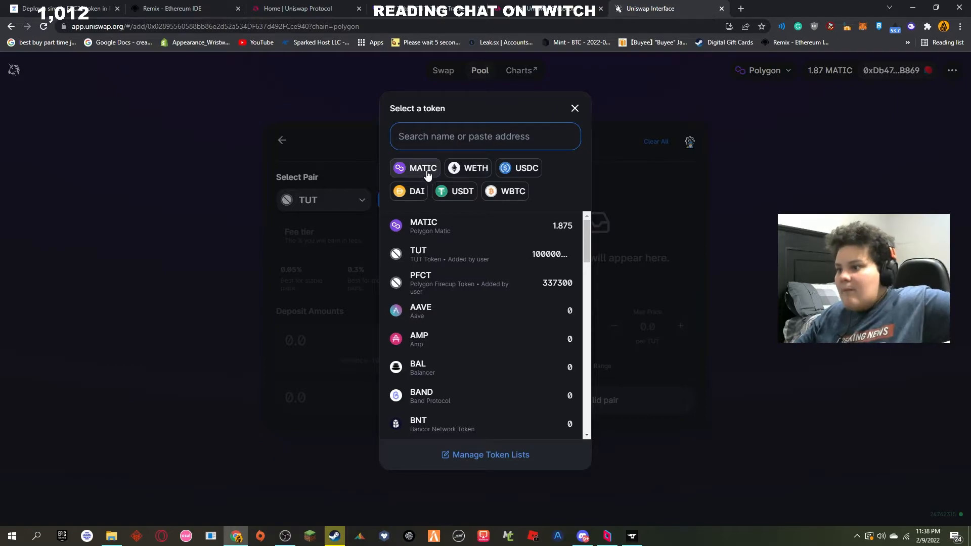
{"action": "left_click", "coordinate": [525, 169]}
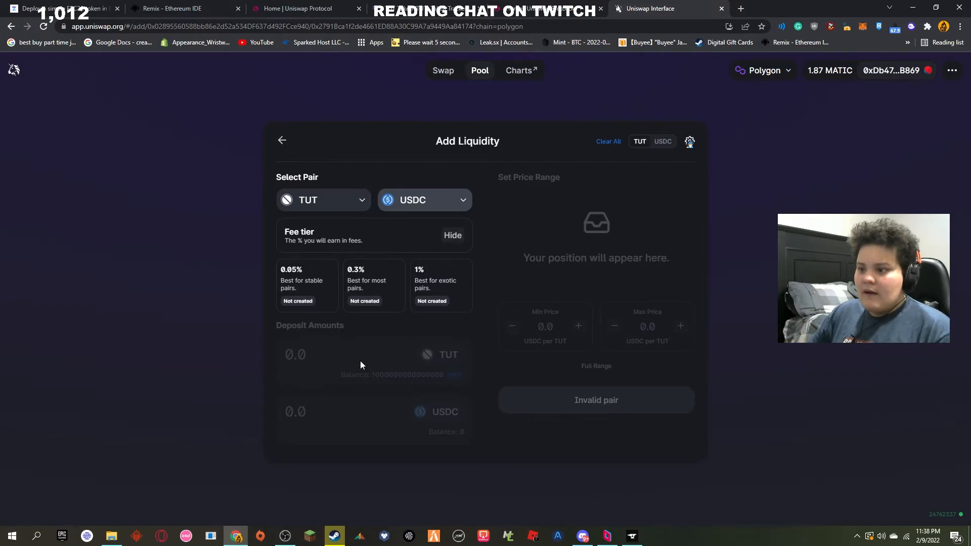
{"action": "left_click", "coordinate": [375, 302]}
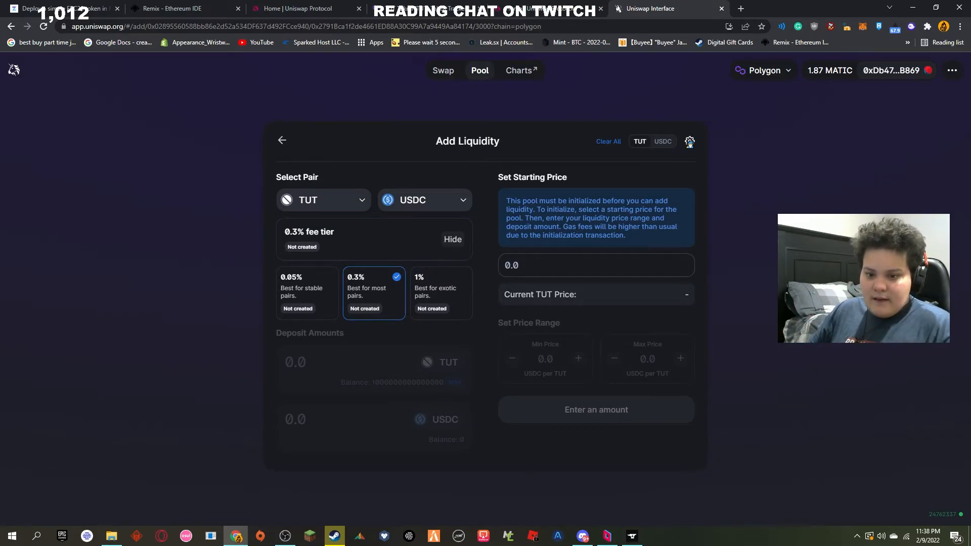
{"action": "key", "text": "alt+Tab"}
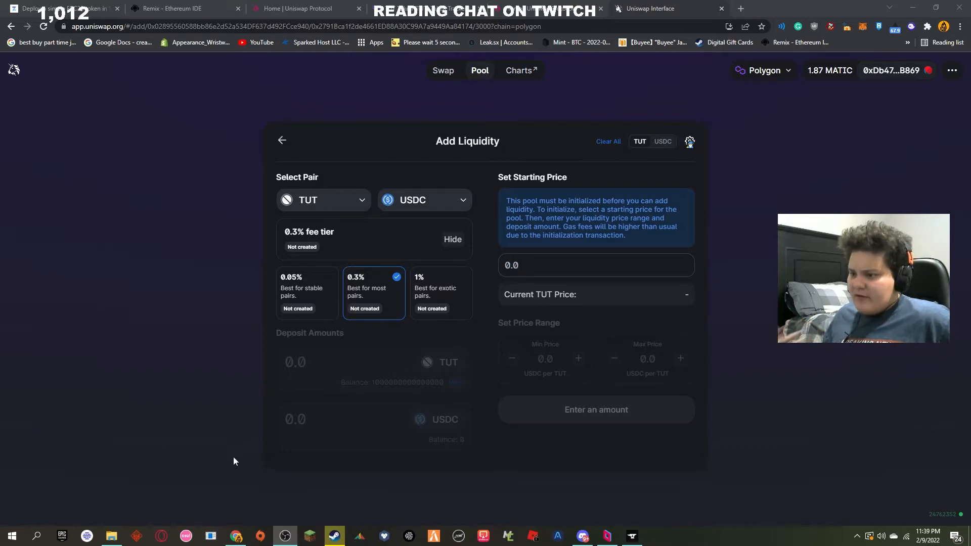
{"action": "left_click", "coordinate": [430, 310]}
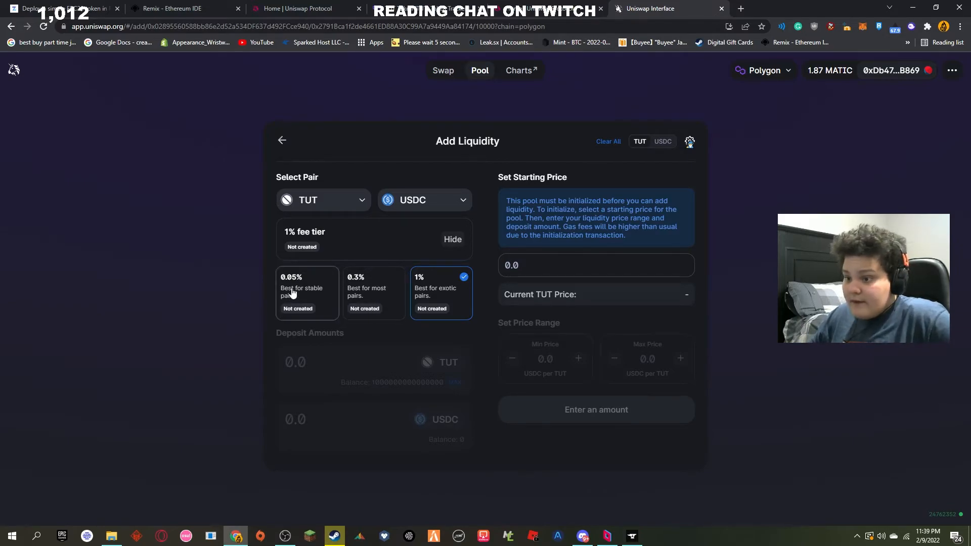
{"action": "left_click", "coordinate": [373, 300]}
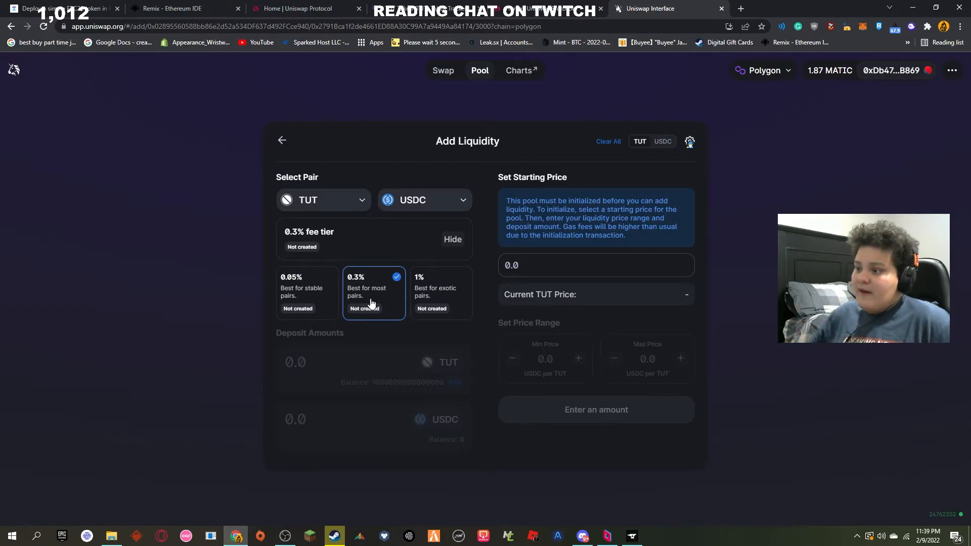
Step: Set the pool's starting price to 1 USDC per TUT
{"action": "type", "text": "100000"}
{"action": "key", "text": "BackSpace"}
{"action": "key", "text": "BackSpace"}
{"action": "key", "text": "BackSpace"}
{"action": "key", "text": "BackSpace"}
{"action": "key", "text": "BackSpace"}
{"action": "key", "text": "BackSpace"}
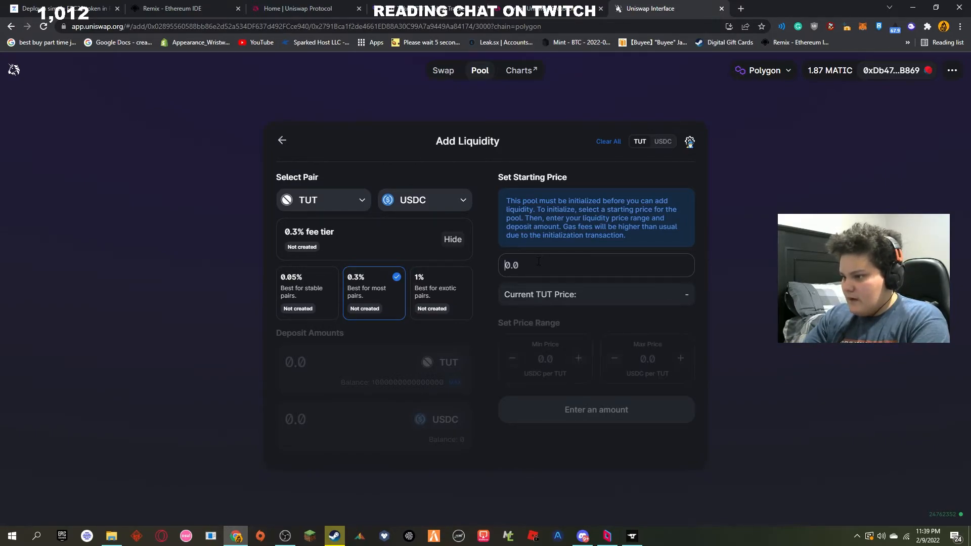
{"action": "type", "text": "1"}
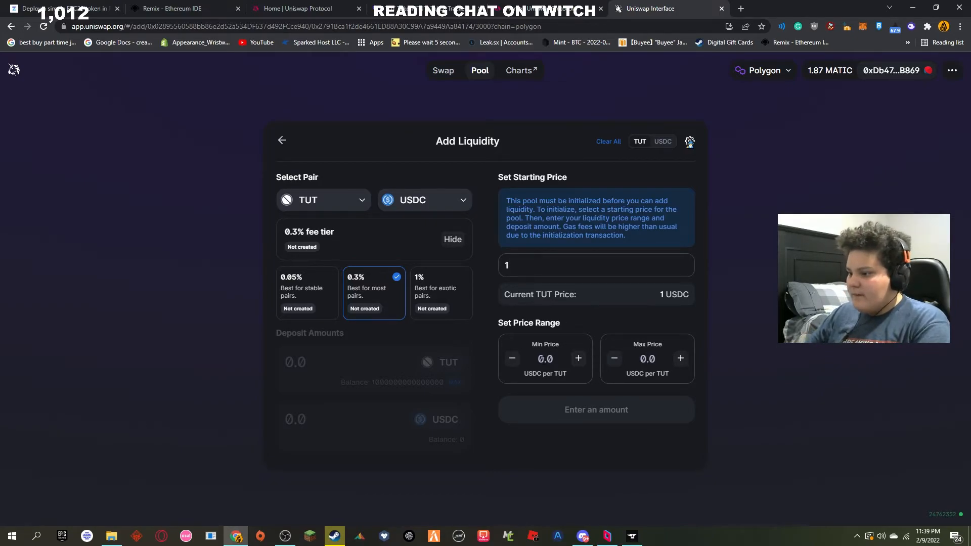
Step: Set the price range to a minimum of 1 and a maximum of 100 USDC per TUT
{"action": "left_click", "coordinate": [543, 359]}
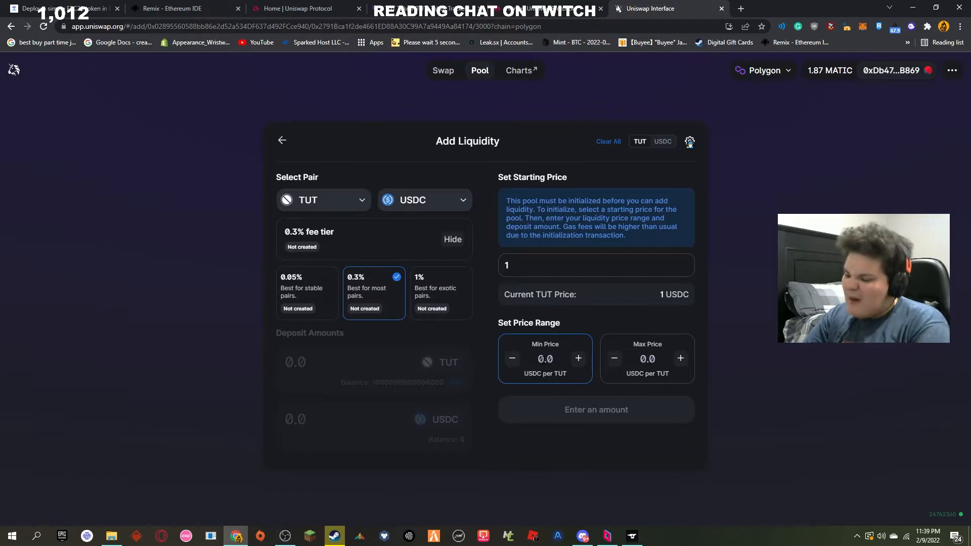
{"action": "type", "text": "1"}
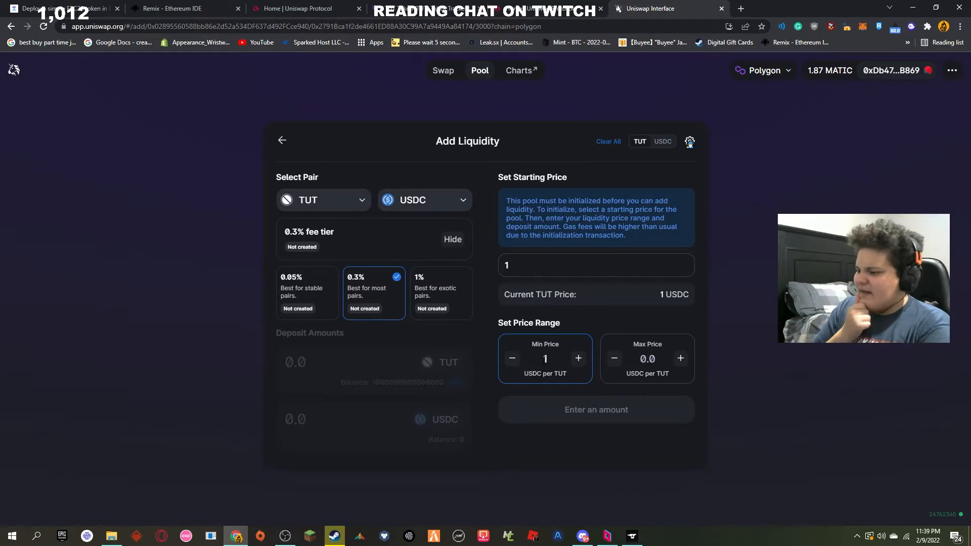
{"action": "left_click", "coordinate": [638, 354]}
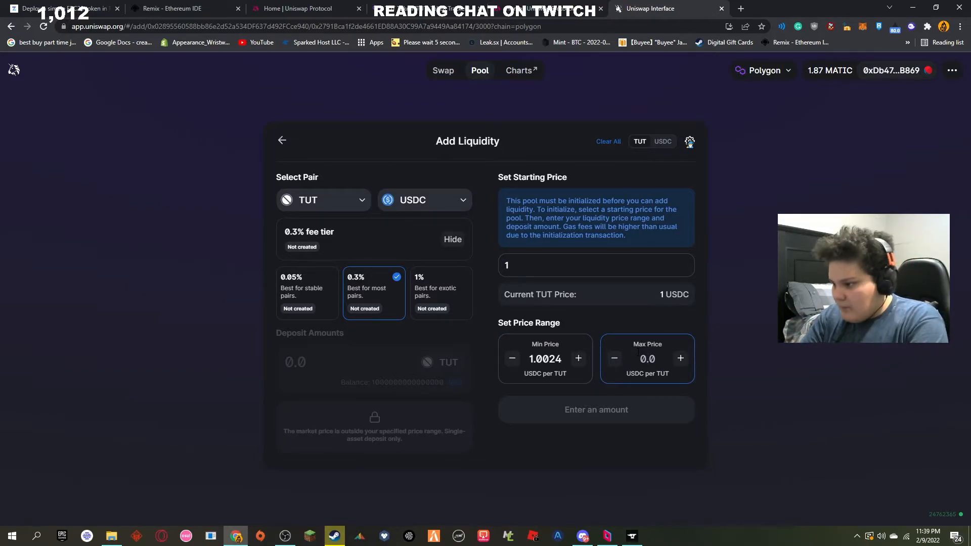
{"action": "type", "text": "100"}
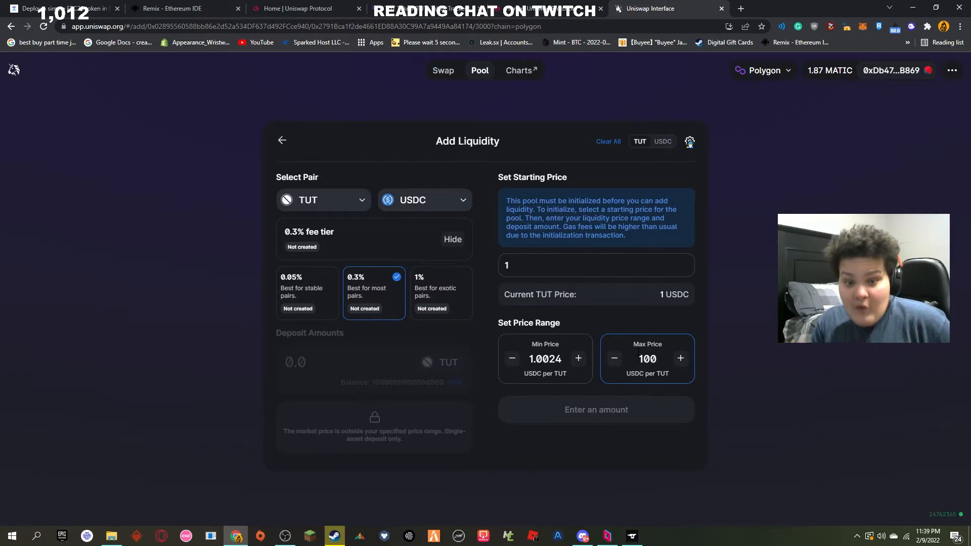
{"action": "left_click", "coordinate": [779, 348]}
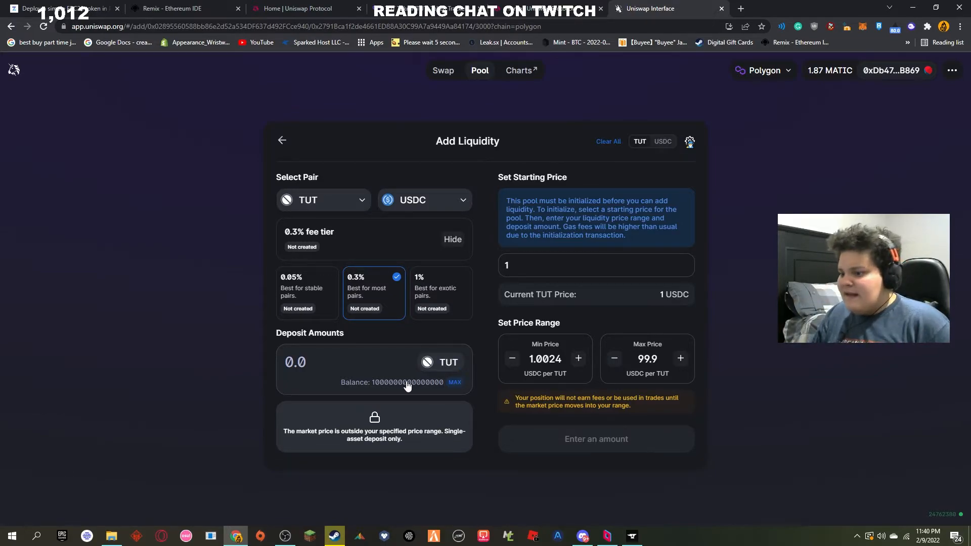
Step: Enter the maximum TUT balance as the deposit amount and request approval for spending TUT
{"action": "left_click", "coordinate": [454, 383]}
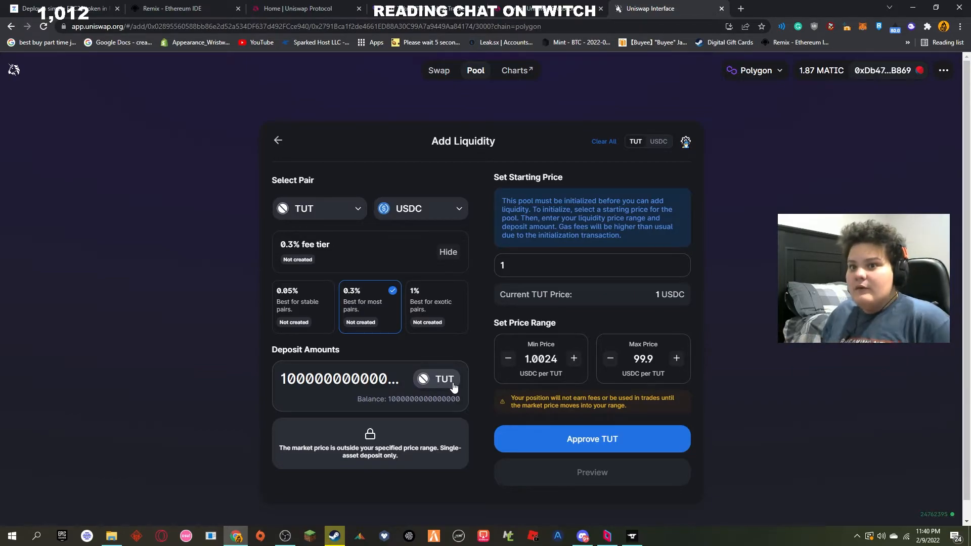
{"action": "left_click", "coordinate": [570, 444]}
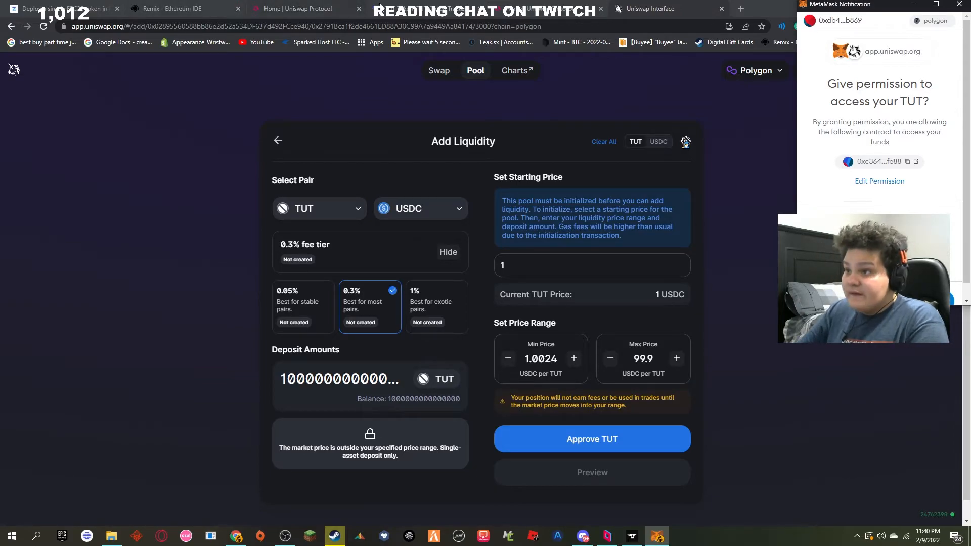
Step: Convert the fee amount of 0.000084 MATIC to US dollars with the converter on CoinMarketCap's Polygon page
{"action": "left_click", "coordinate": [410, 7]}
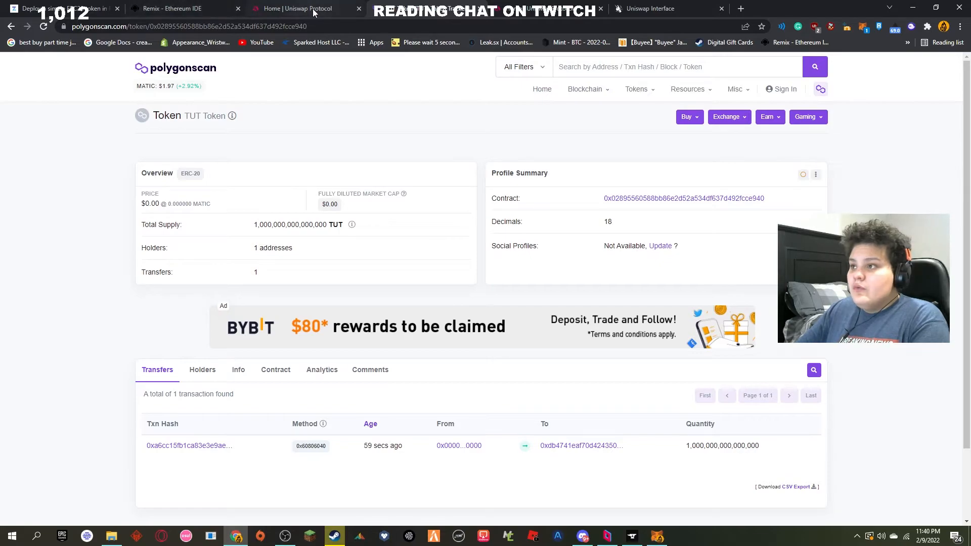
{"action": "left_click", "coordinate": [638, 8]}
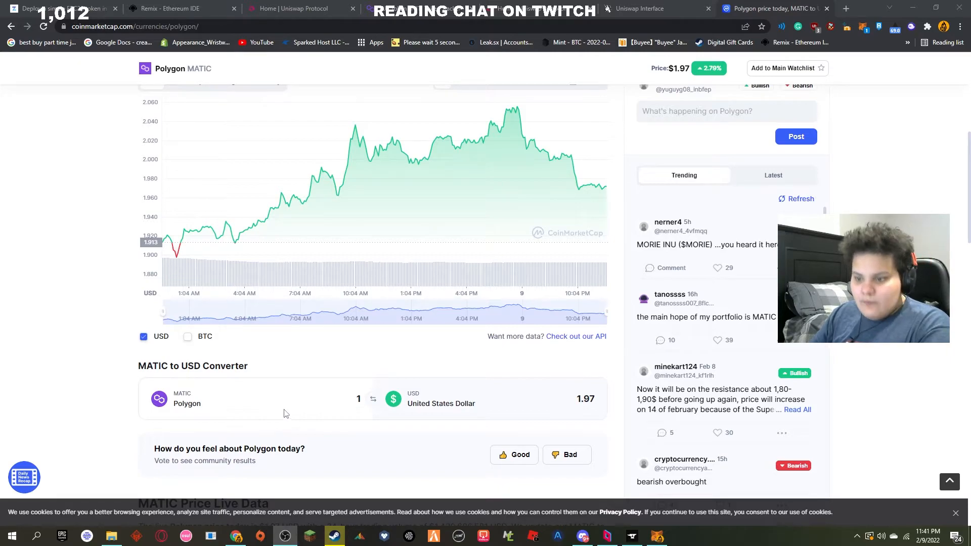
{"action": "double_click", "coordinate": [360, 400]}
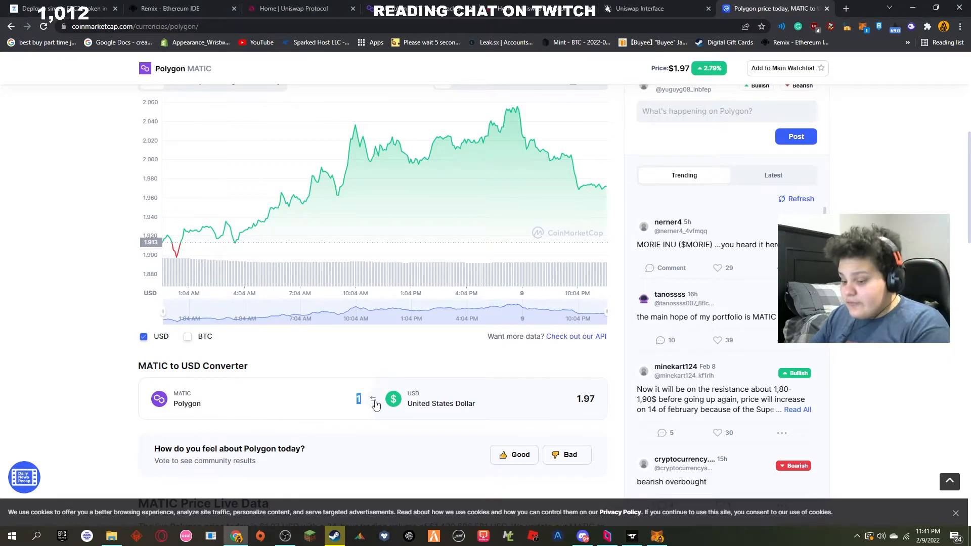
{"action": "type", "text": "0.000084"}
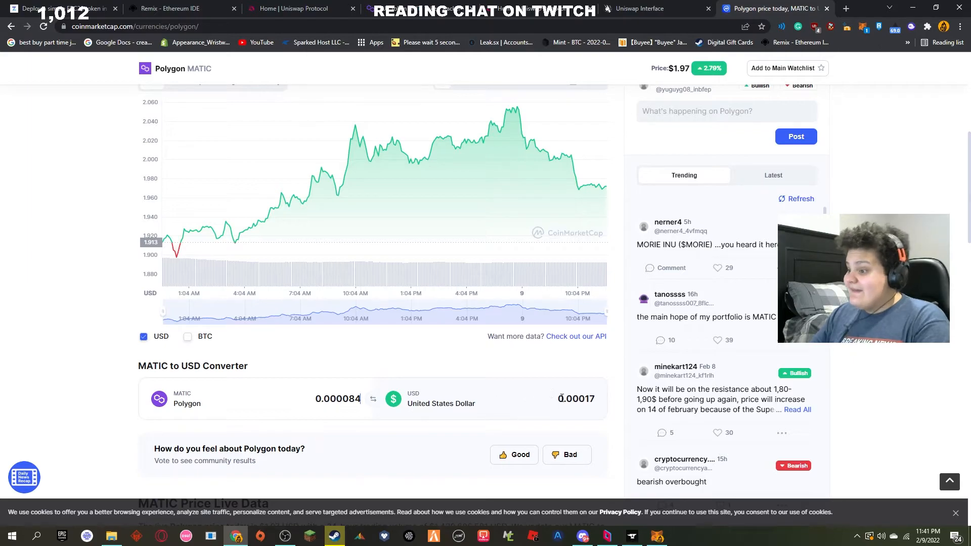
{"action": "left_click_drag", "start_coordinate": [559, 399], "coordinate": [585, 399]}
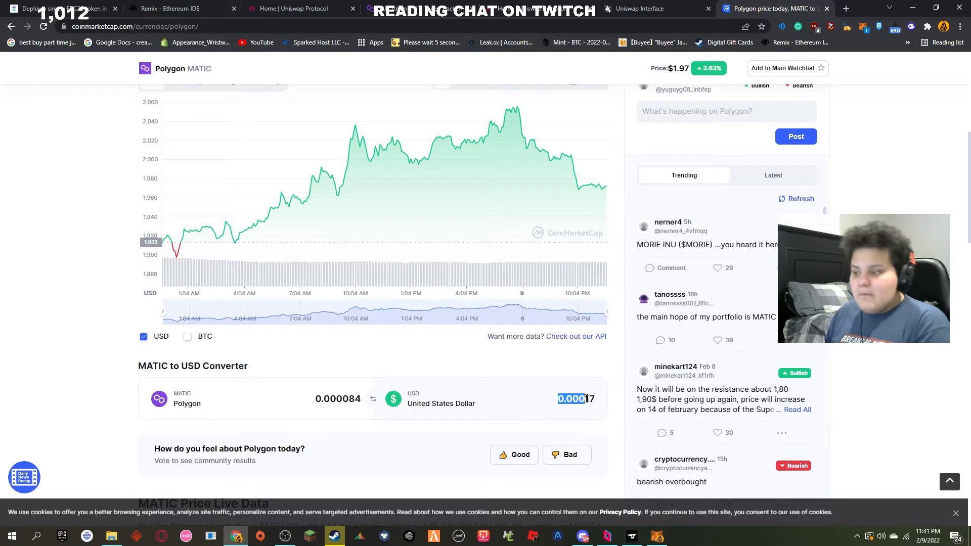
{"action": "left_click_drag", "start_coordinate": [557, 399], "coordinate": [609, 411]}
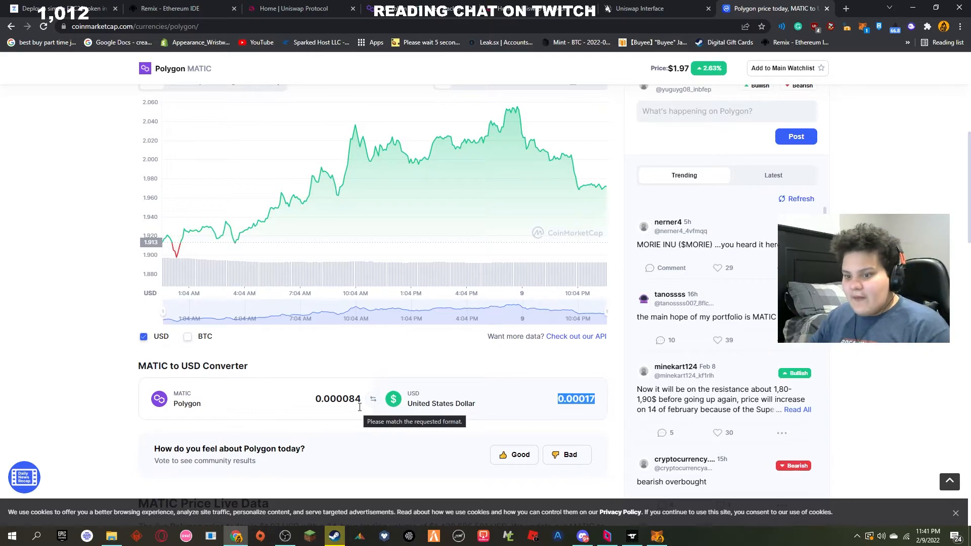
{"action": "left_click", "coordinate": [580, 400]}
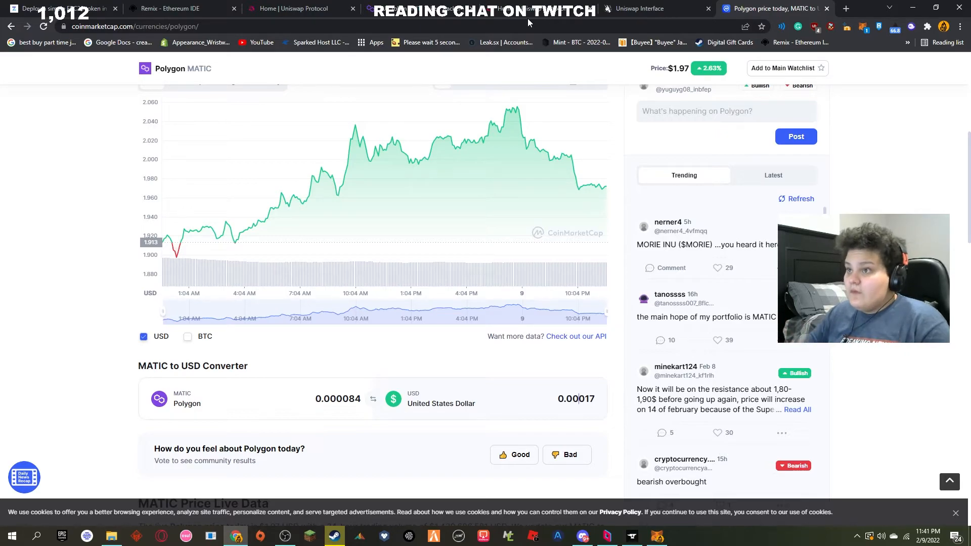
Step: Return to the Uniswap liquidity form and grant the pending TUT access permission in MetaMask
{"action": "left_click", "coordinate": [629, 9]}
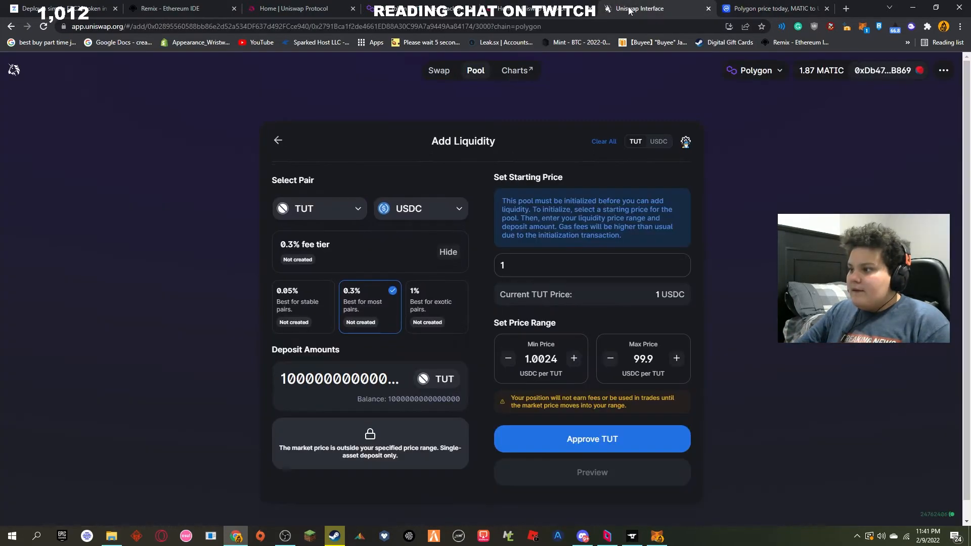
{"action": "left_click", "coordinate": [864, 27]}
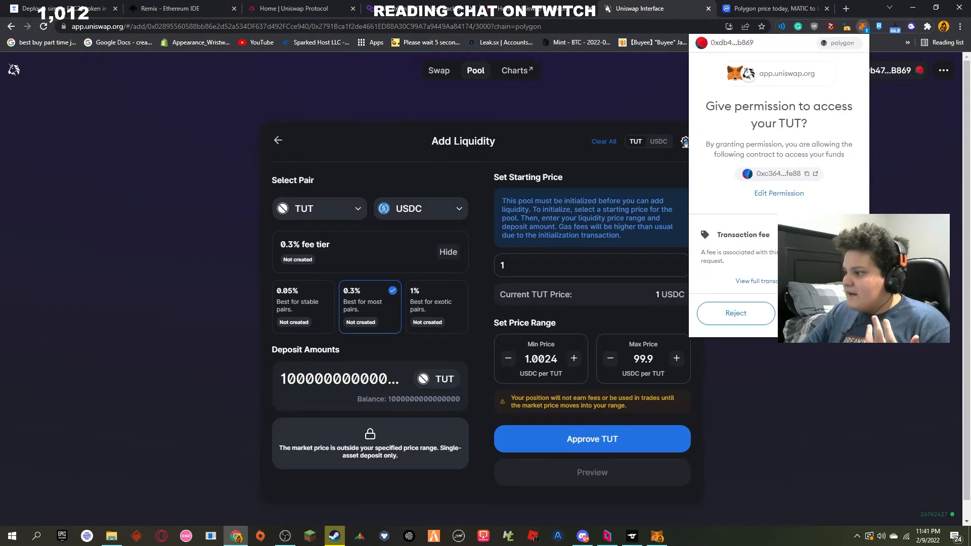
{"action": "left_click", "coordinate": [822, 314]}
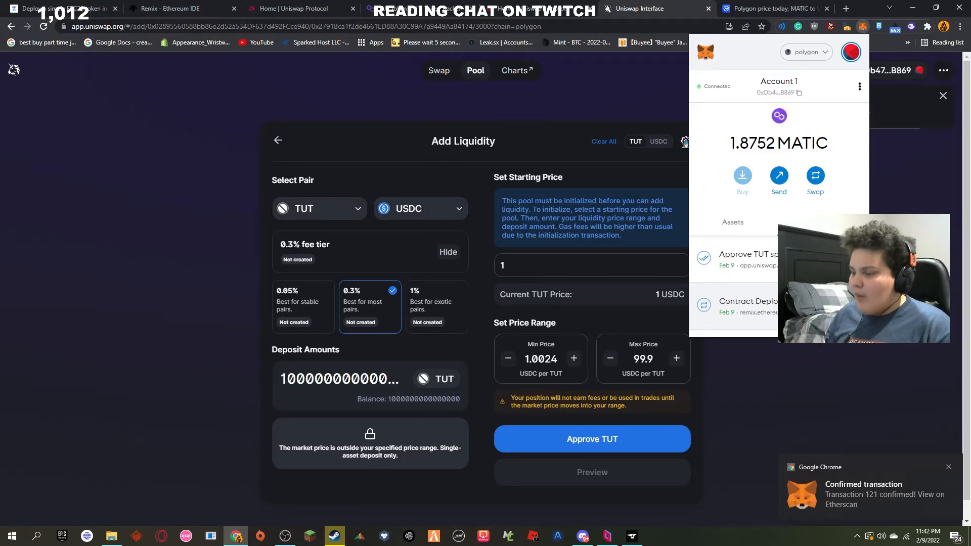
Step: Request the TUT spending approval again on the liquidity form and grant the access permission in MetaMask
{"action": "left_click", "coordinate": [859, 376]}
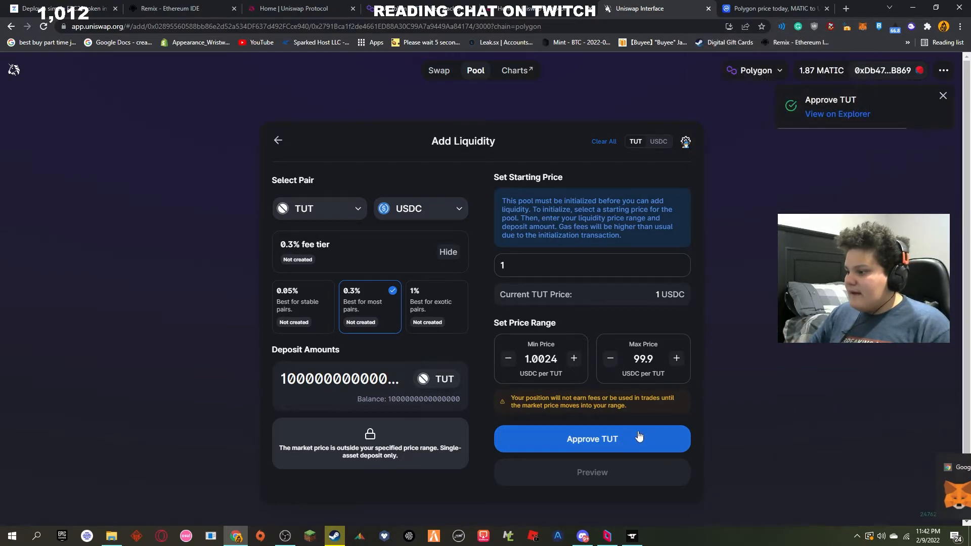
{"action": "left_click", "coordinate": [612, 438]}
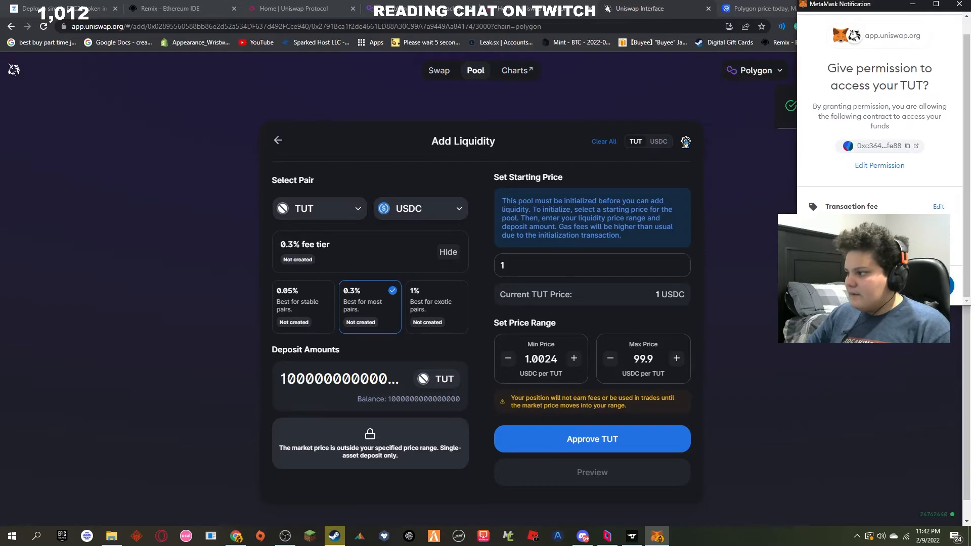
{"action": "left_click", "coordinate": [919, 286]}
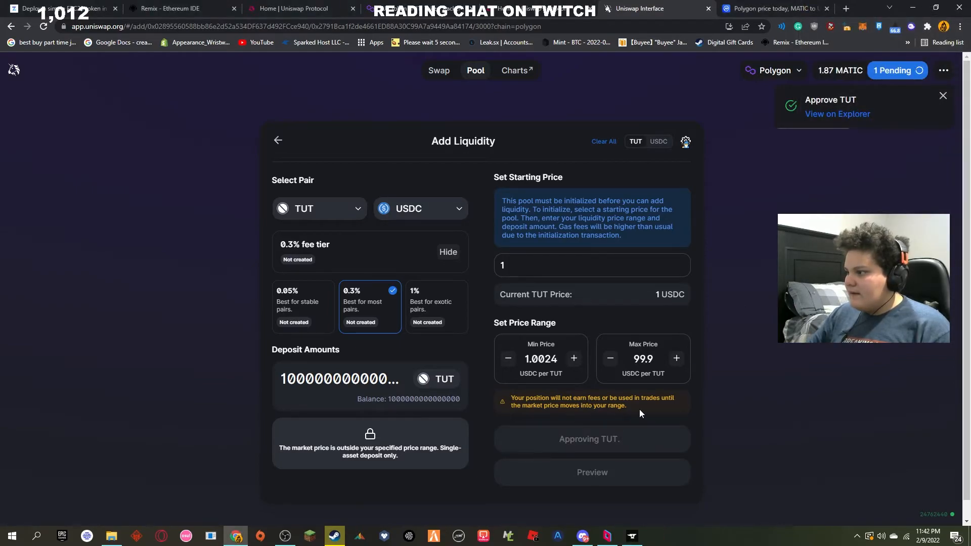
{"action": "left_click", "coordinate": [951, 97]}
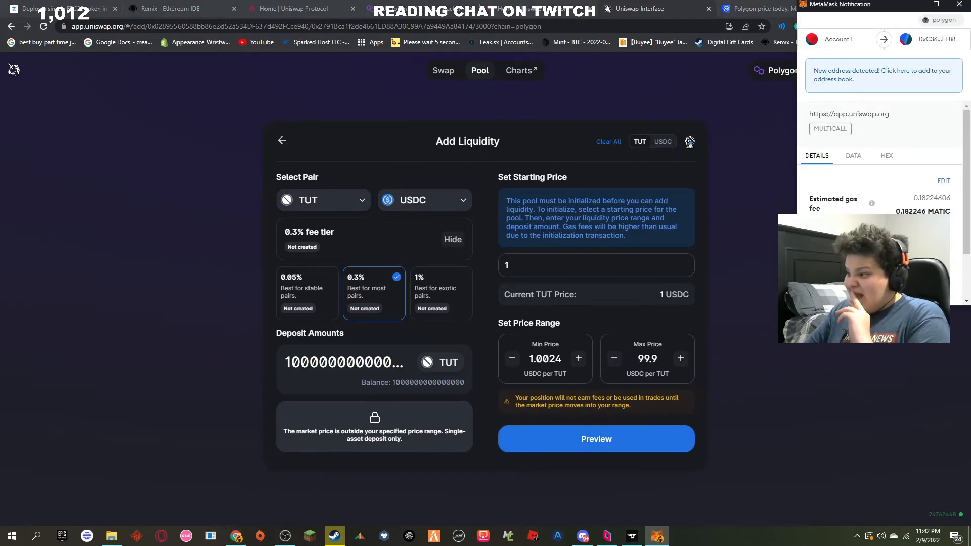
Step: Convert the estimated gas fee of 0.182246 MATIC to US dollars with CoinMarketCap's MATIC to USD converter
{"action": "scroll", "coordinate": [899, 150], "scroll_direction": "down", "scroll_amount": 1}
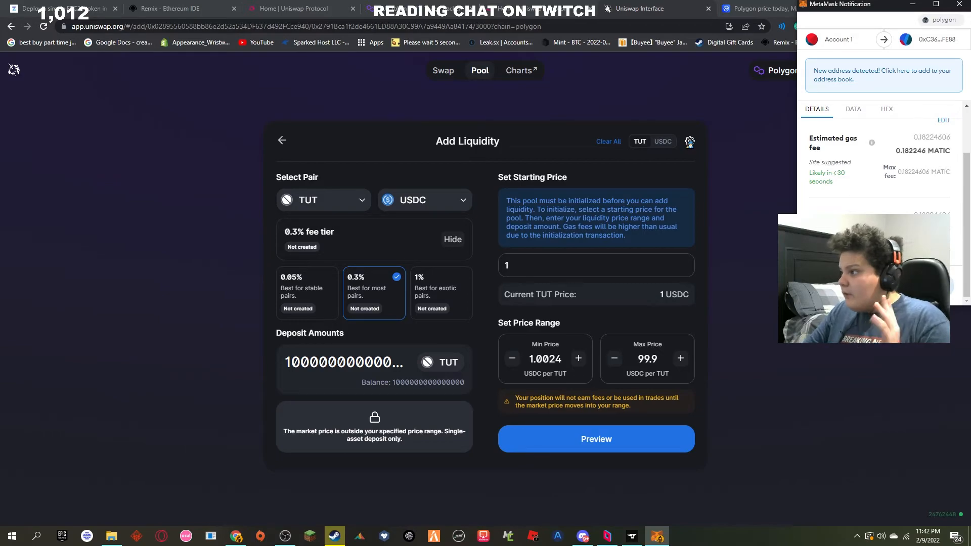
{"action": "left_click_drag", "start_coordinate": [899, 151], "coordinate": [917, 153]}
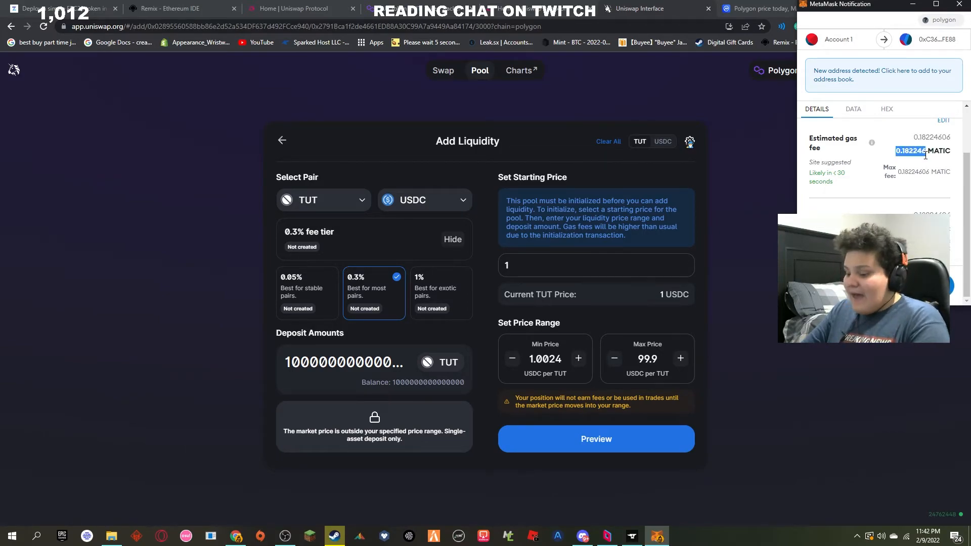
{"action": "left_click", "coordinate": [746, 8]}
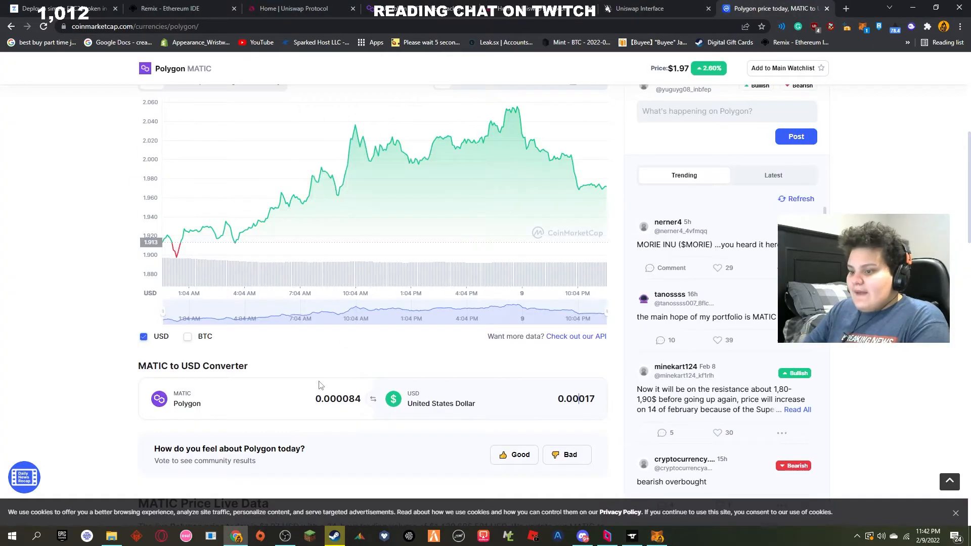
{"action": "left_click_drag", "start_coordinate": [311, 399], "coordinate": [397, 403]}
{"action": "type", "text": "0.182246"}
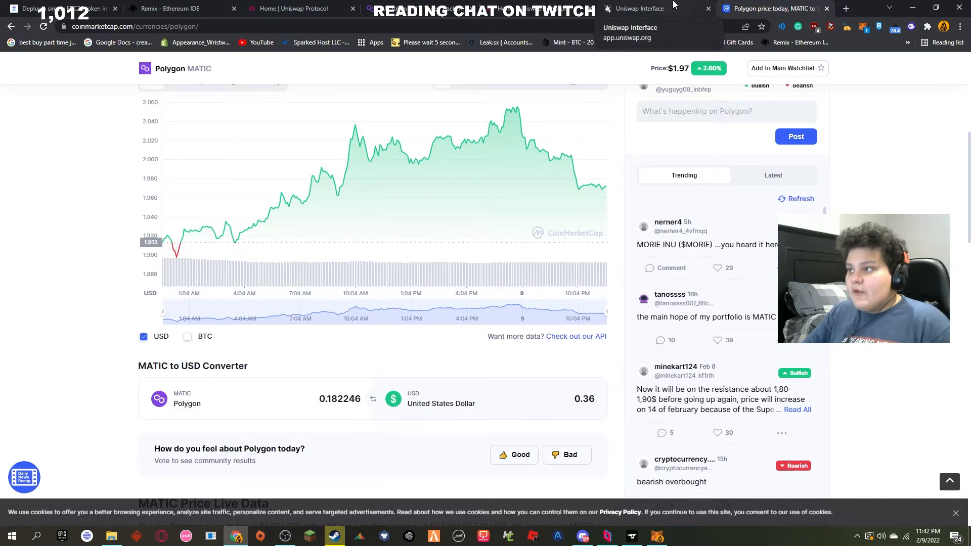
Step: Return to the Uniswap liquidity form and confirm the pending multicall transaction in MetaMask
{"action": "left_click", "coordinate": [653, 9]}
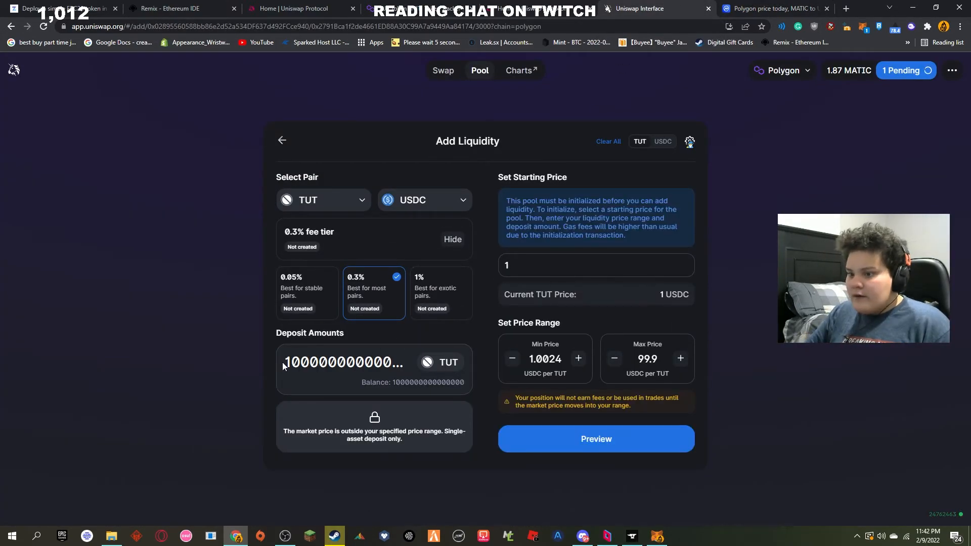
{"action": "left_click_drag", "start_coordinate": [301, 362], "coordinate": [411, 363]}
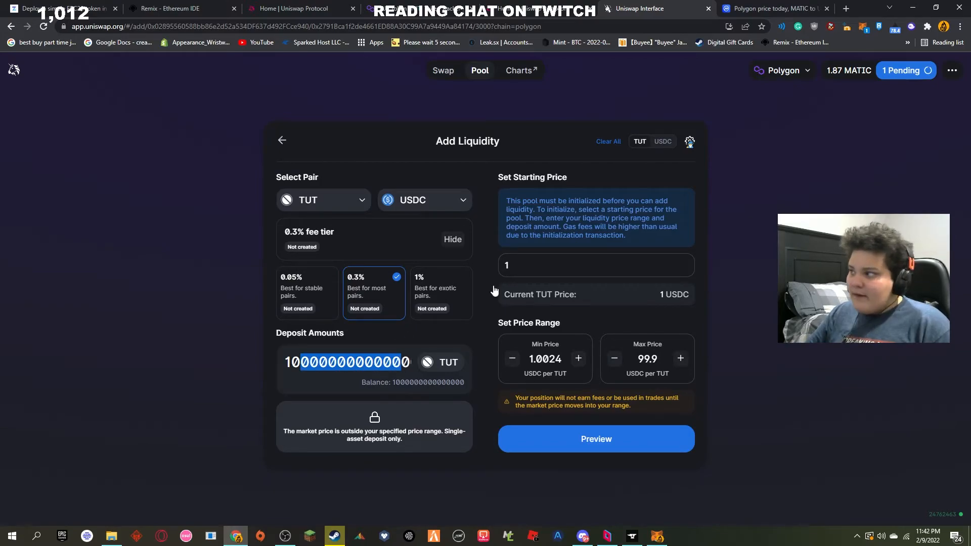
{"action": "left_click", "coordinate": [864, 29]}
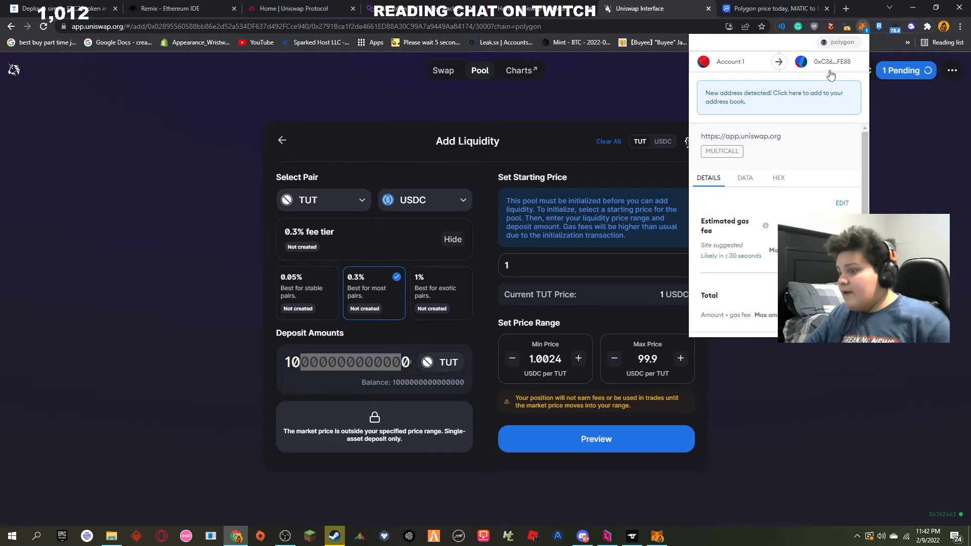
{"action": "scroll", "coordinate": [779, 230], "scroll_direction": "down", "scroll_amount": 2}
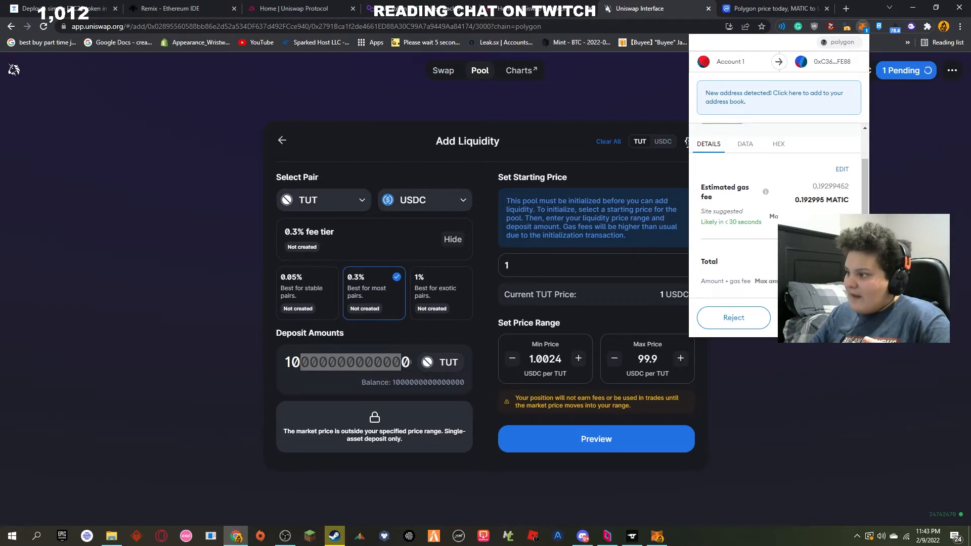
{"action": "left_click", "coordinate": [824, 318]}
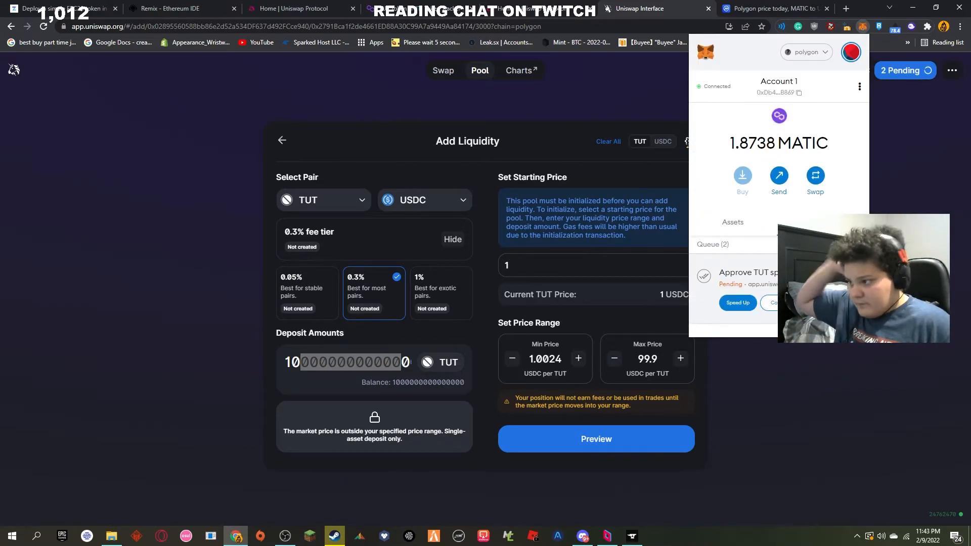
Step: Check the queued transactions in MetaMask and open the TUT / USDC position from the pools overview
{"action": "scroll", "coordinate": [825, 308], "scroll_direction": "down", "scroll_amount": 2}
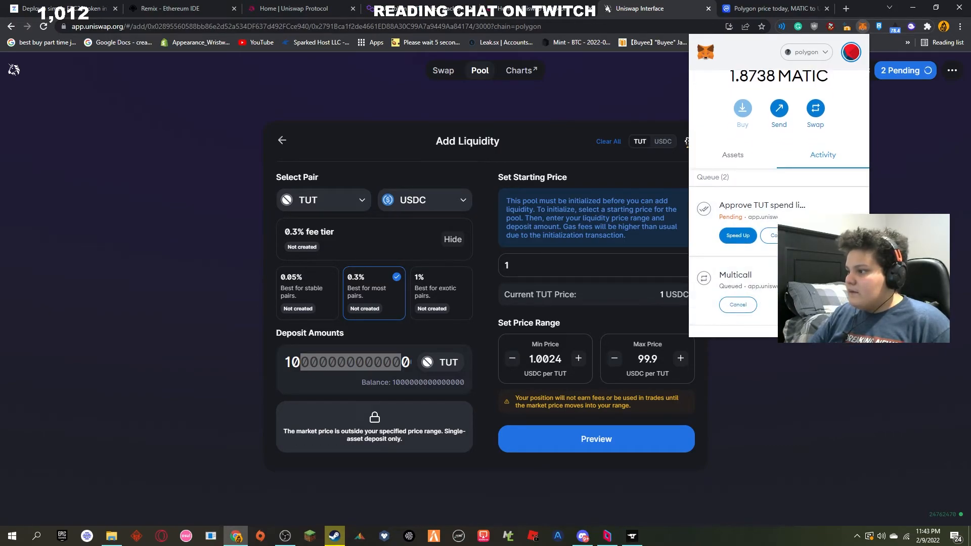
{"action": "left_click", "coordinate": [688, 142]}
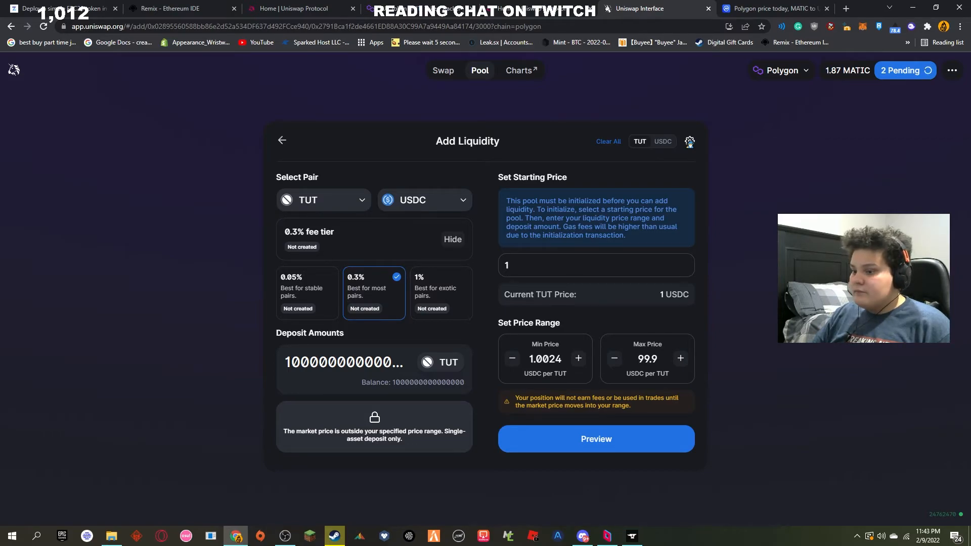
{"action": "left_click", "coordinate": [910, 71]}
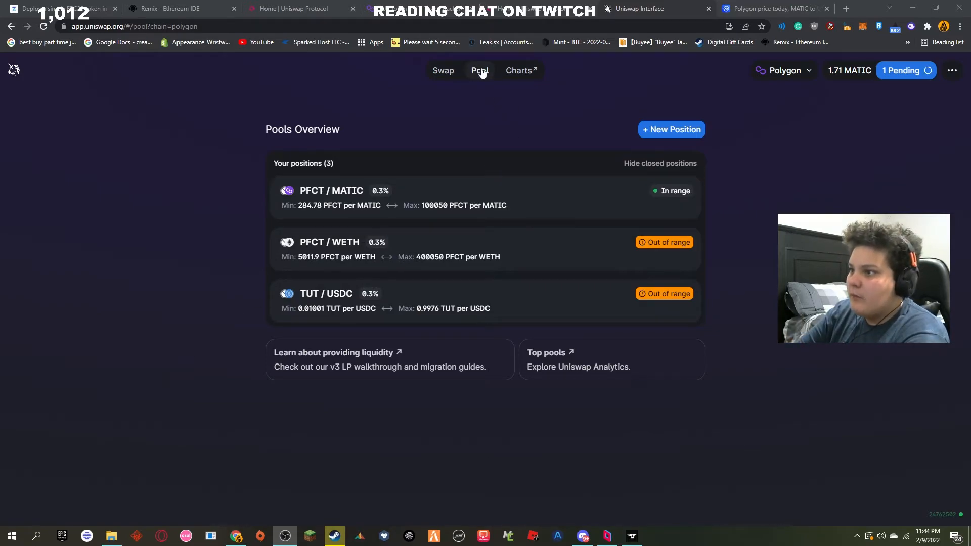
{"action": "left_click", "coordinate": [449, 310]}
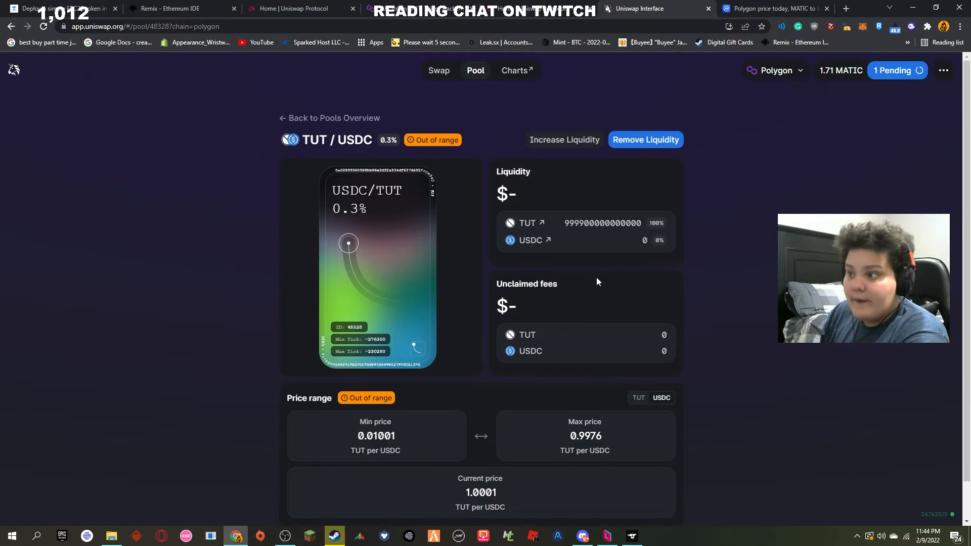
Step: Go to the swap form and select USDC in place of MATIC as the token to pay with
{"action": "left_click", "coordinate": [440, 73]}
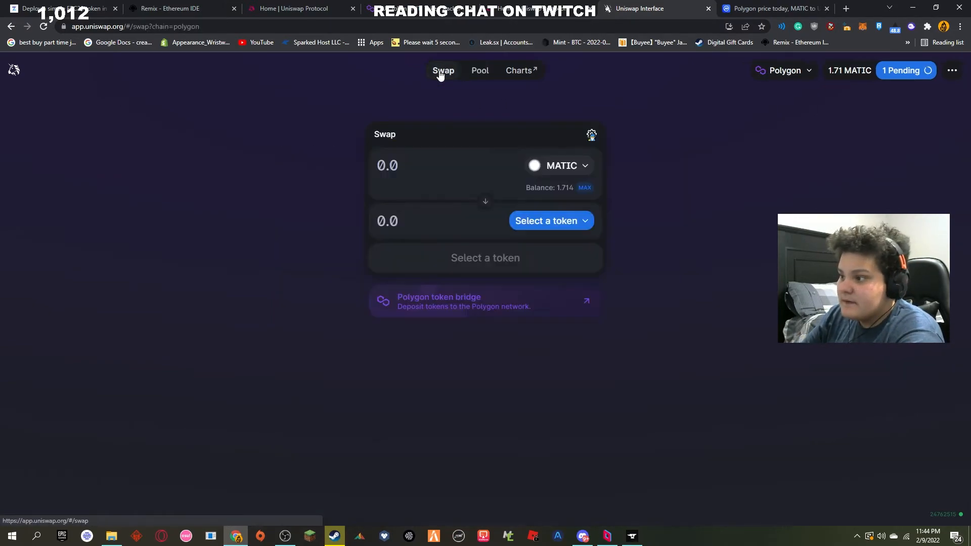
{"action": "left_click", "coordinate": [554, 166]}
{"action": "left_click", "coordinate": [507, 170]}
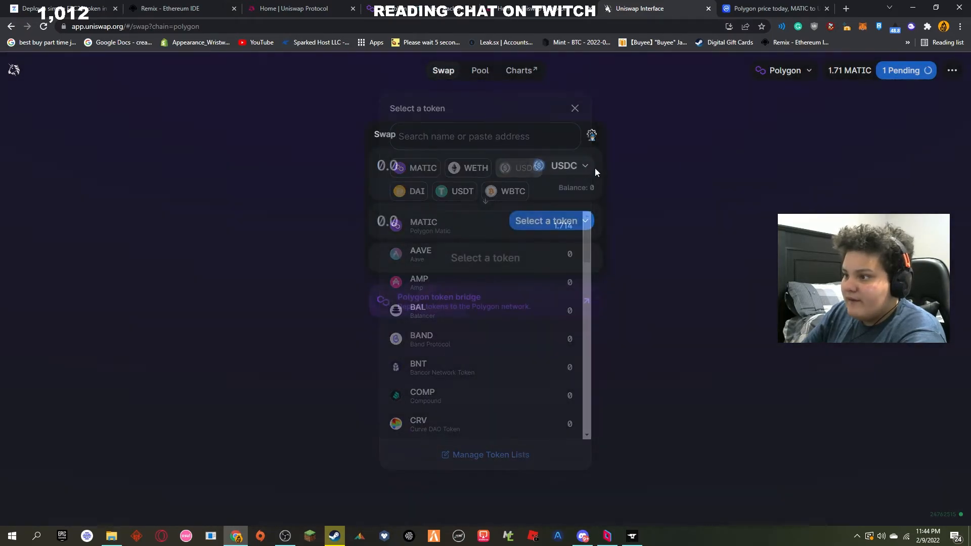
Step: Look through the wallet's assets in MetaMask and open the MATIC details
{"action": "left_click", "coordinate": [863, 28]}
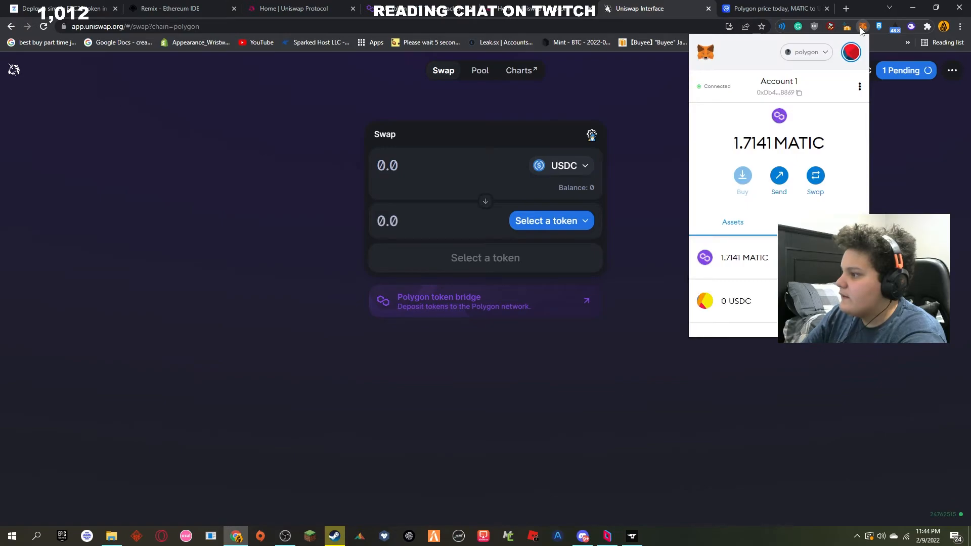
{"action": "scroll", "coordinate": [790, 202], "scroll_direction": "down", "scroll_amount": 1}
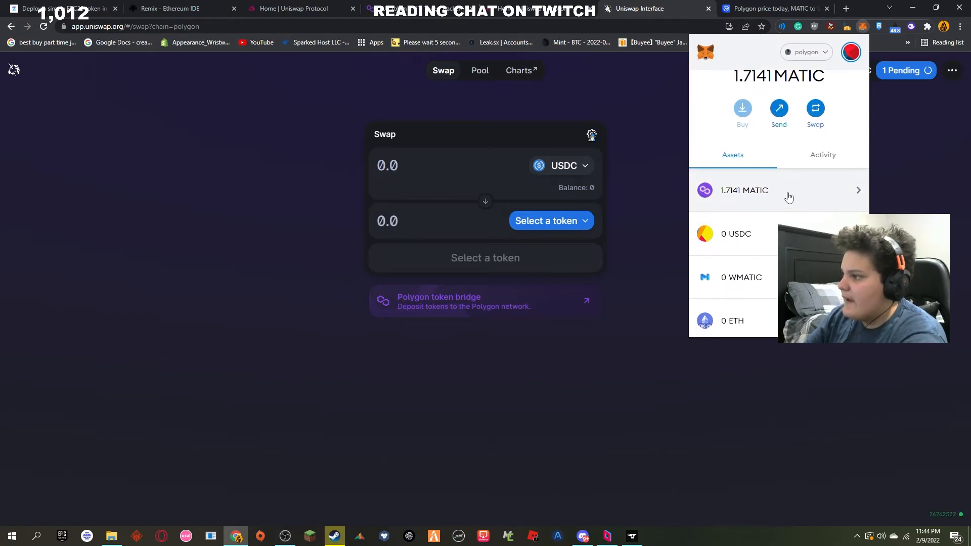
{"action": "left_click", "coordinate": [789, 198]}
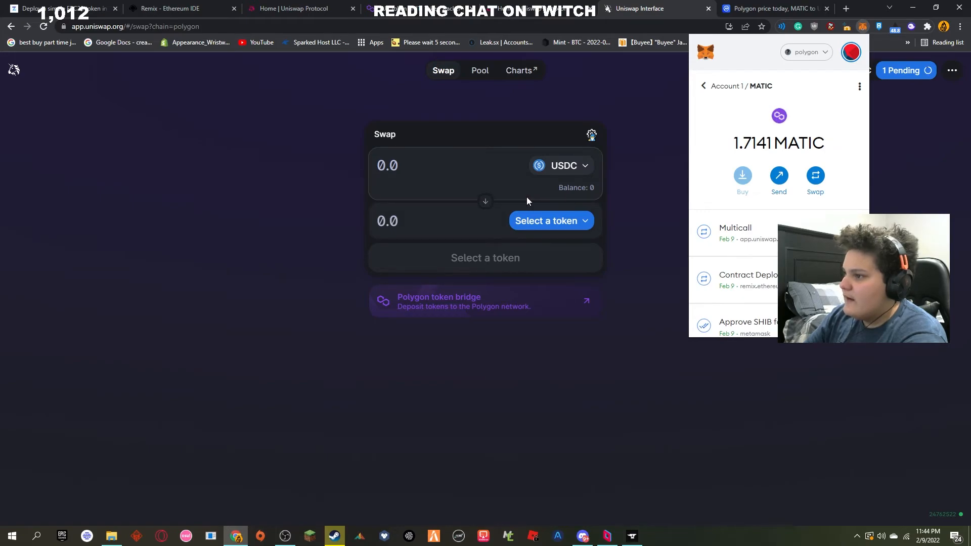
Step: Reverse the swap direction so that USDC is the token to receive
{"action": "left_click", "coordinate": [481, 204]}
{"action": "left_click", "coordinate": [485, 200]}
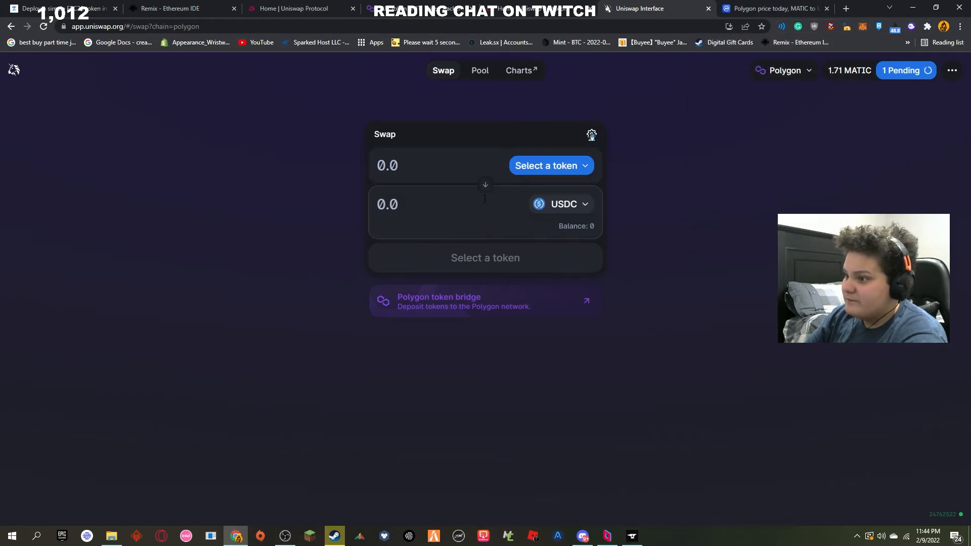
{"action": "left_click", "coordinate": [485, 185]}
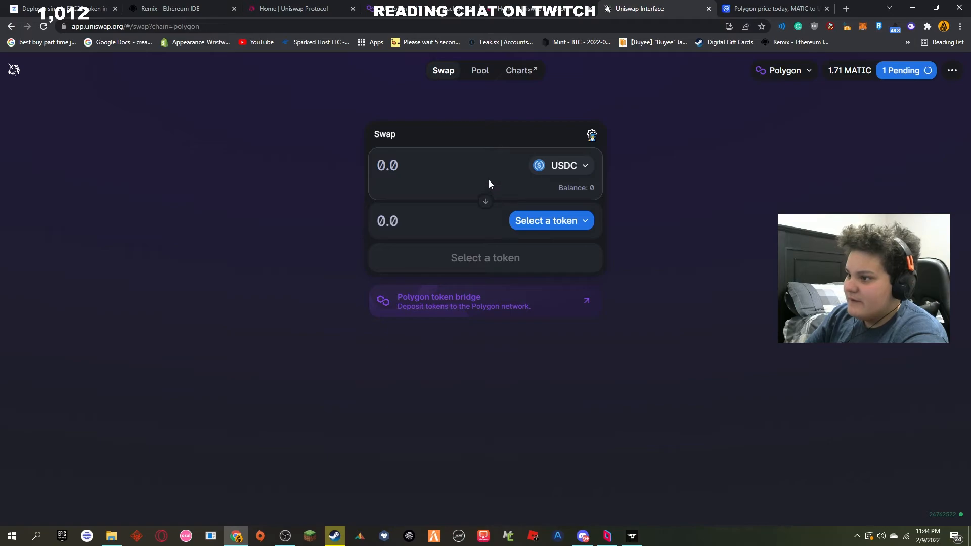
{"action": "left_click", "coordinate": [485, 201]}
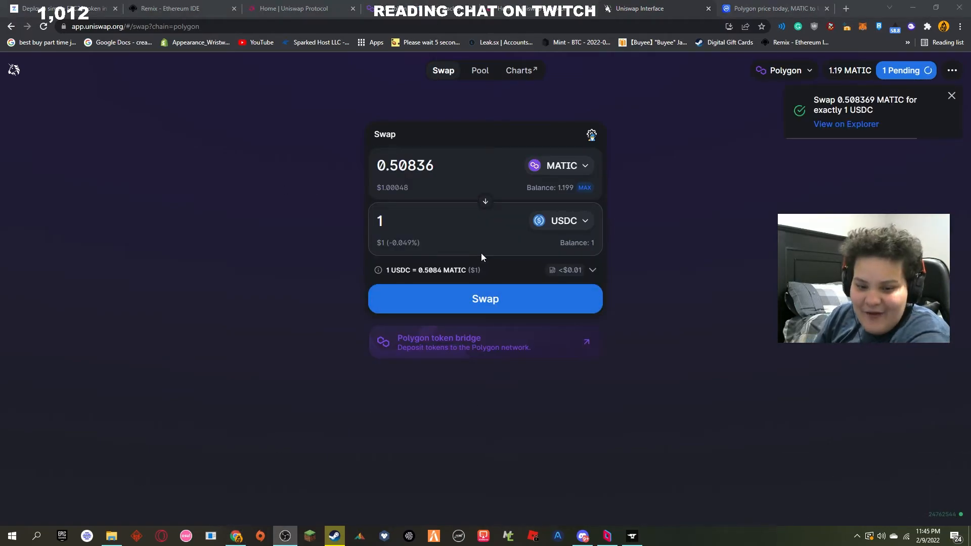
Step: Reverse the swap to pay 1 USDC and select TUT as the token to receive
{"action": "left_click", "coordinate": [484, 202]}
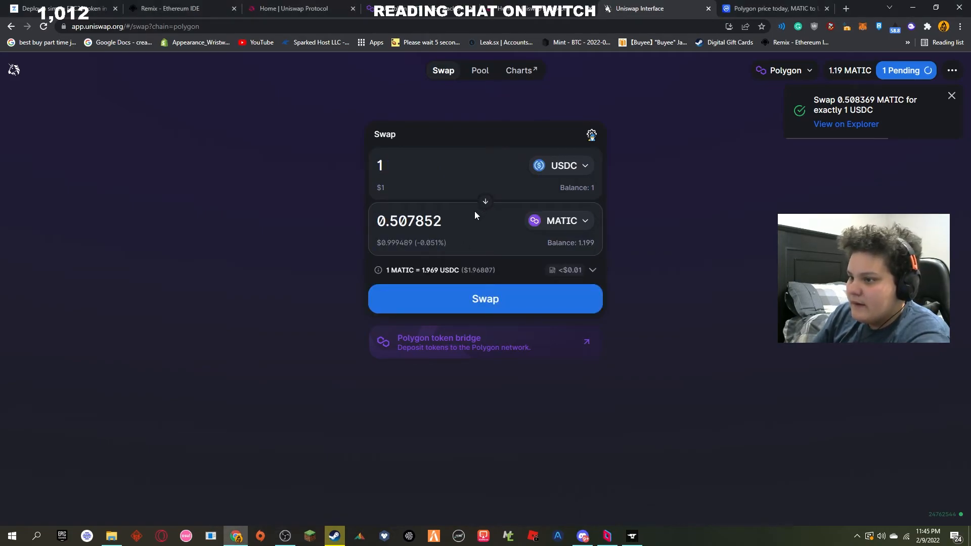
{"action": "left_click", "coordinate": [558, 222]}
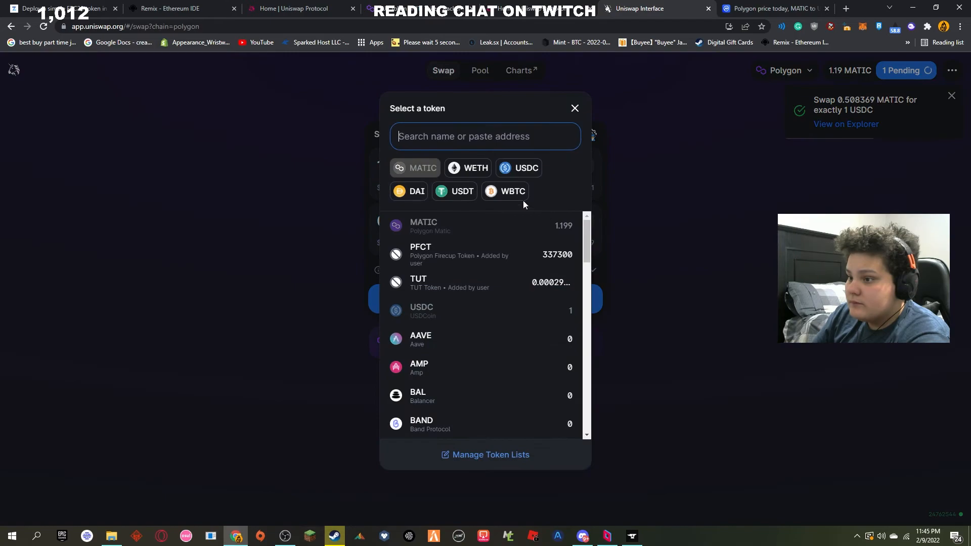
{"action": "left_click", "coordinate": [436, 283]}
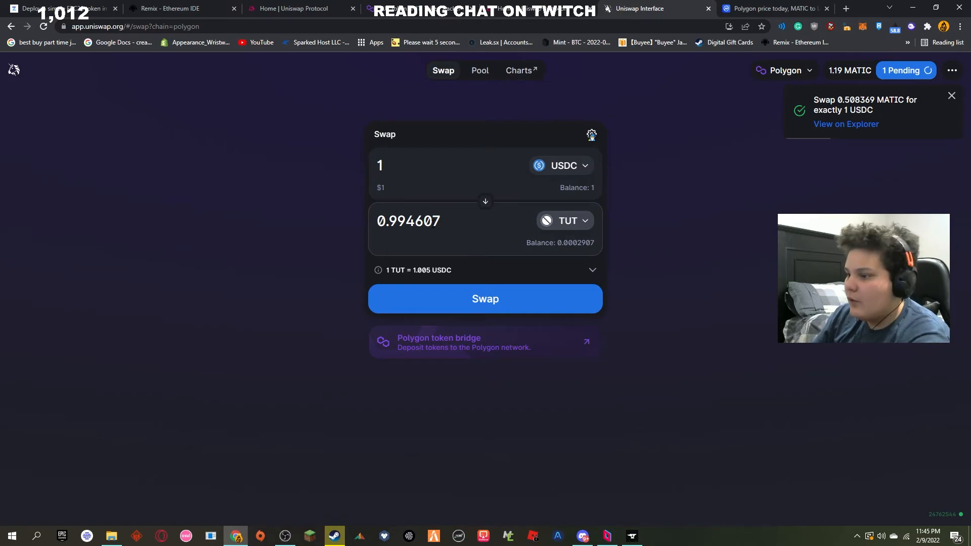
Step: Turn off Expert Mode in the swap's transaction settings and close them
{"action": "left_click", "coordinate": [591, 135]}
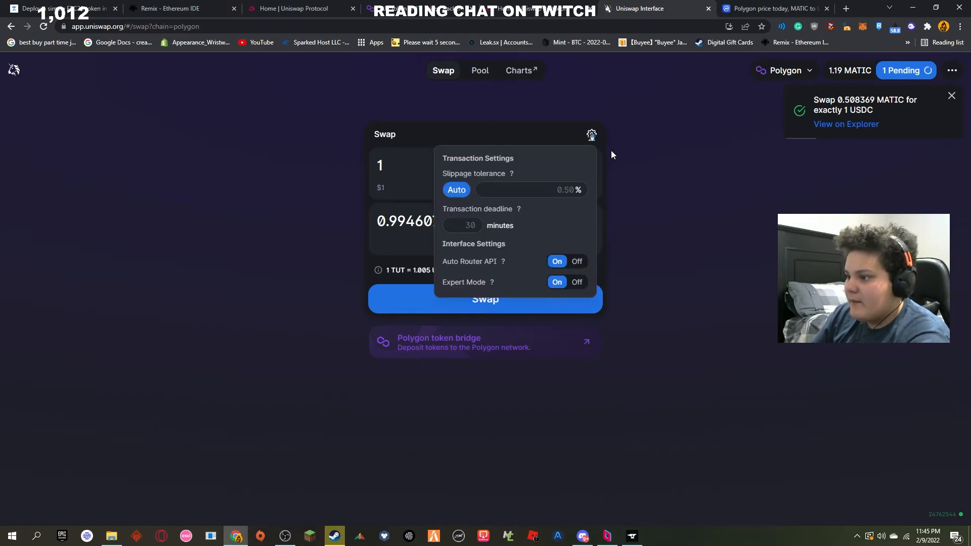
{"action": "left_click", "coordinate": [580, 282]}
{"action": "left_click", "coordinate": [653, 263]}
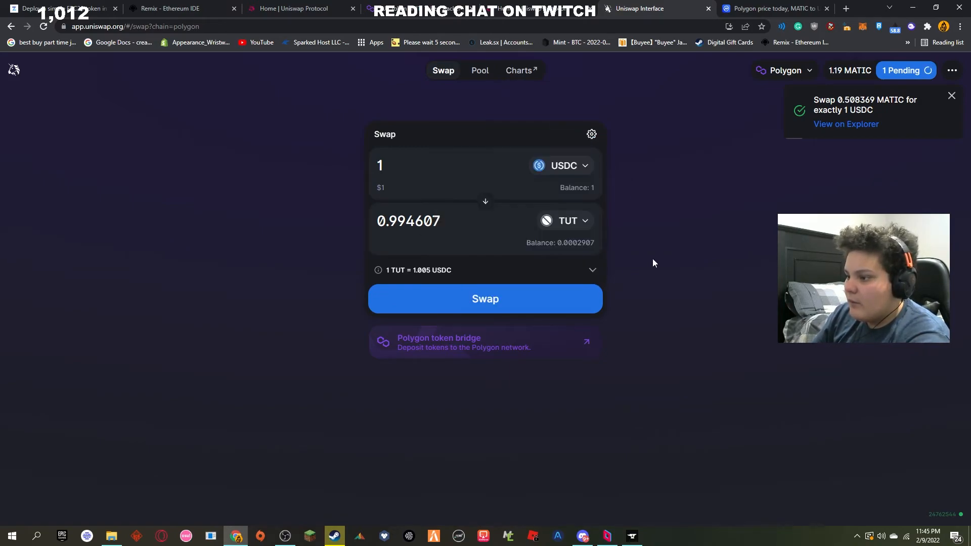
{"action": "left_click", "coordinate": [592, 134]}
{"action": "left_click", "coordinate": [590, 135]}
{"action": "left_click", "coordinate": [592, 134]}
{"action": "left_click", "coordinate": [648, 145]}
Step: Reload the swap page and set up a swap of 1 USDC for TUT
{"action": "left_click", "coordinate": [8, 28]}
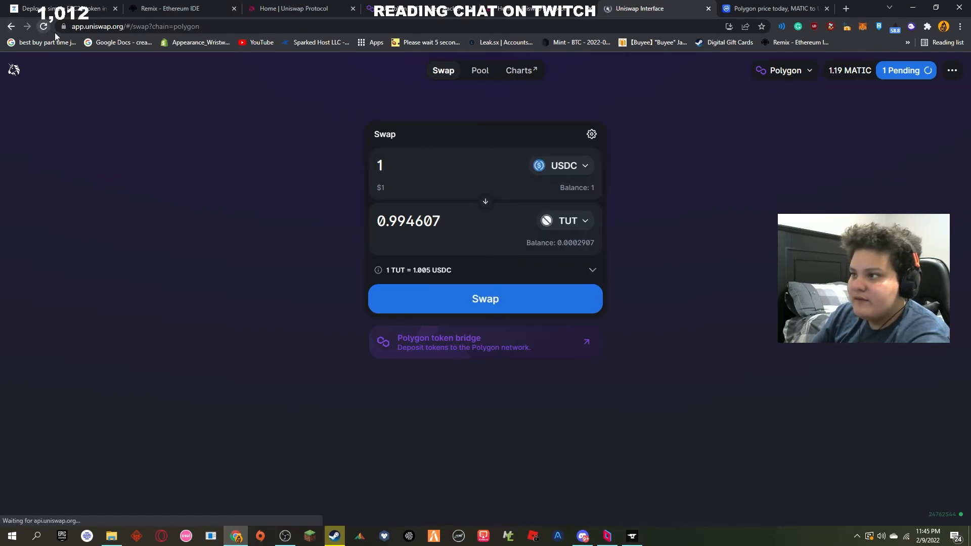
{"action": "left_click", "coordinate": [553, 172]}
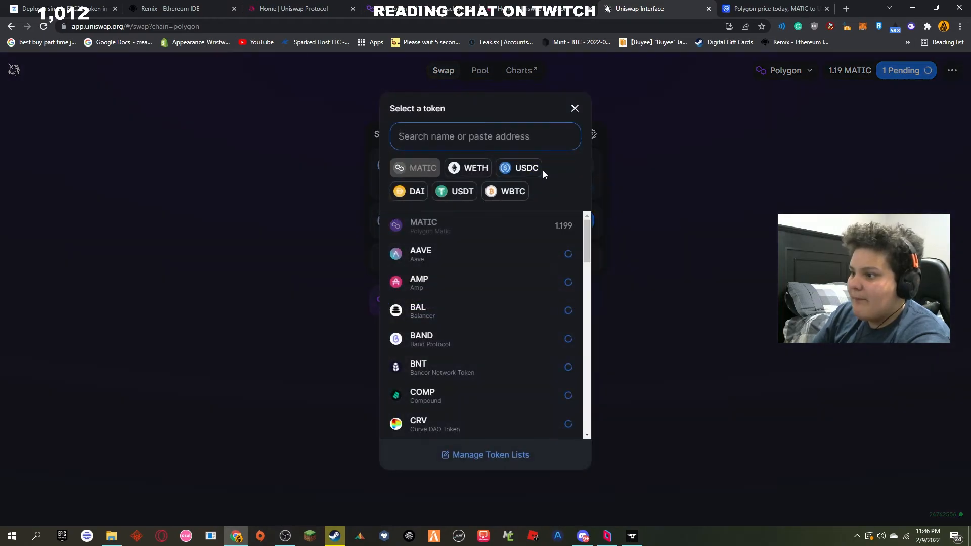
{"action": "left_click", "coordinate": [533, 168]}
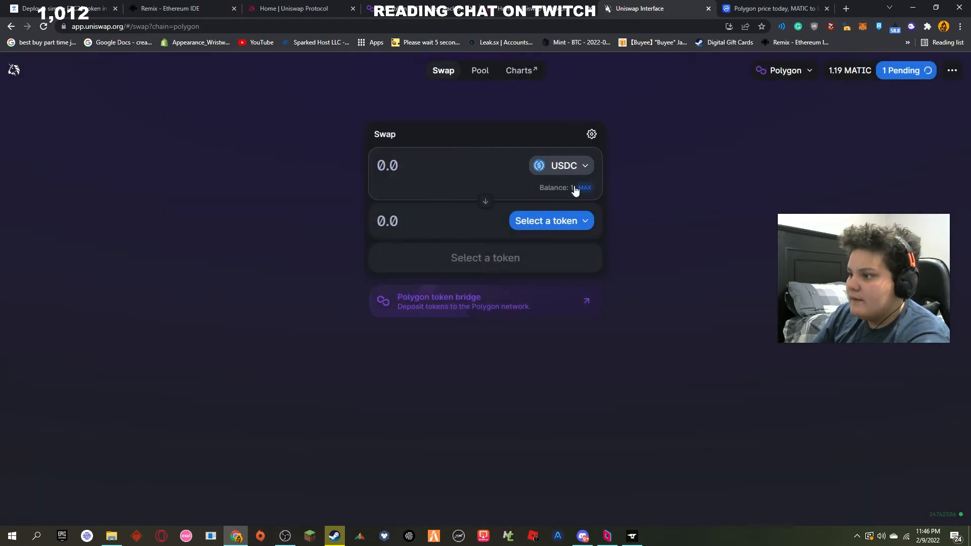
{"action": "left_click", "coordinate": [554, 219]}
{"action": "left_click", "coordinate": [478, 278]}
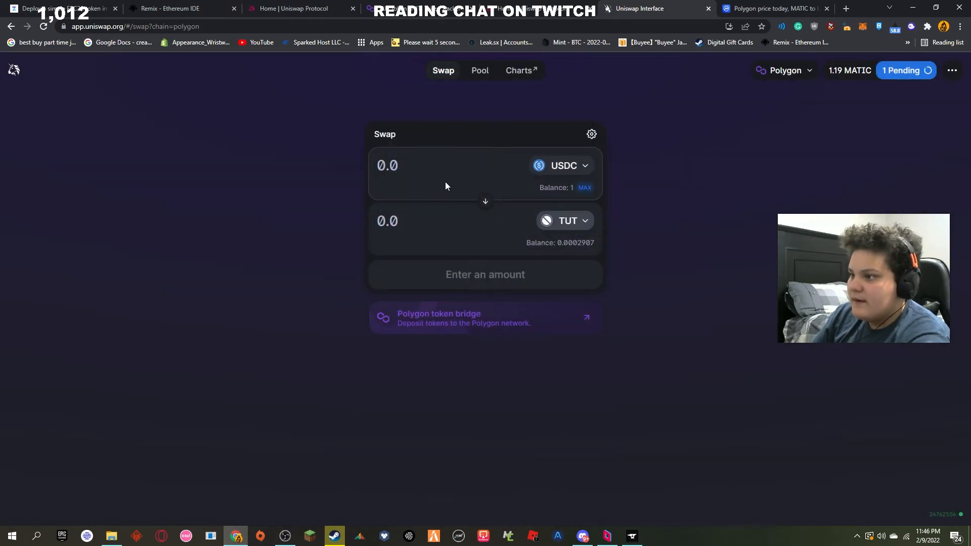
{"action": "left_click", "coordinate": [491, 175]}
{"action": "type", "text": "1"}
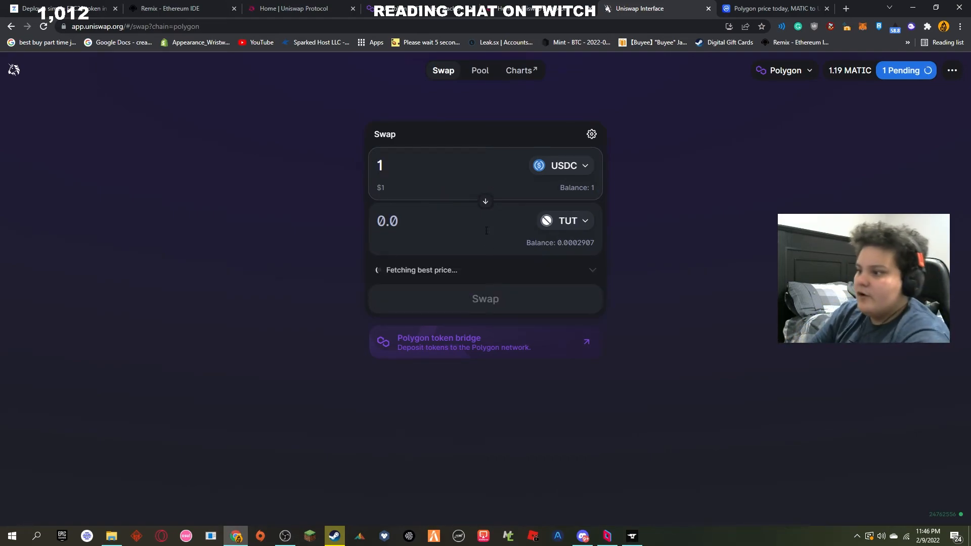
Step: Expand the swap details, submit the swap of 1 USDC for TUT, approve it in MetaMask and dismiss the submission notice
{"action": "left_click", "coordinate": [583, 274]}
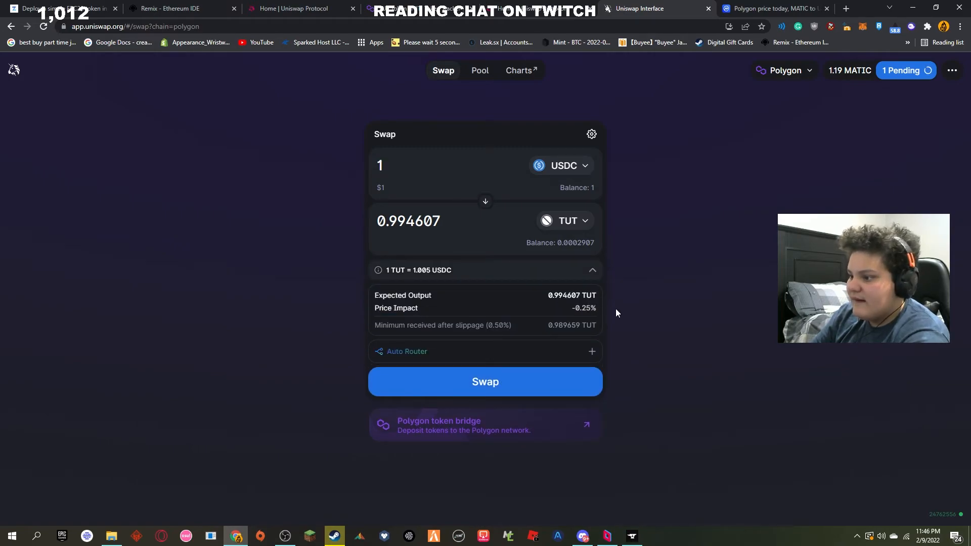
{"action": "left_click", "coordinate": [565, 387]}
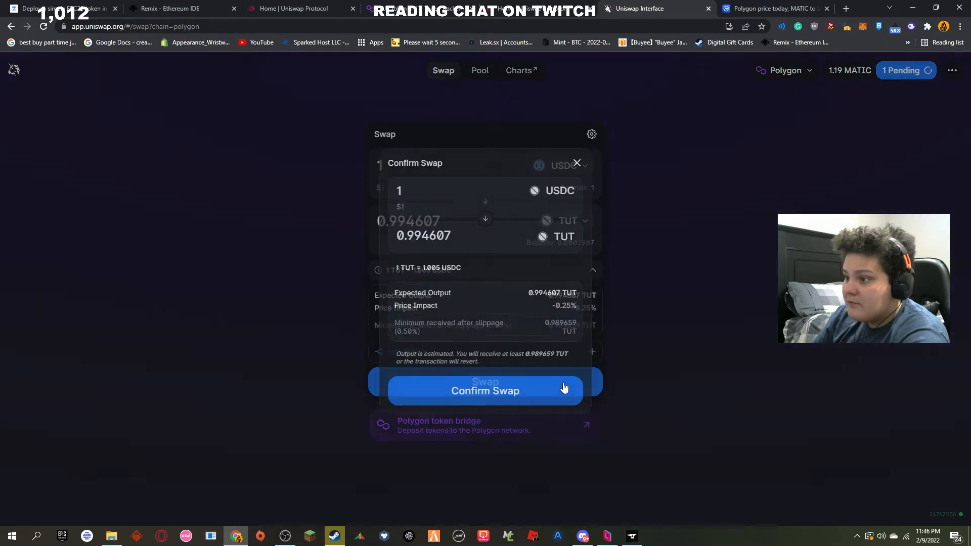
{"action": "left_click", "coordinate": [517, 391]}
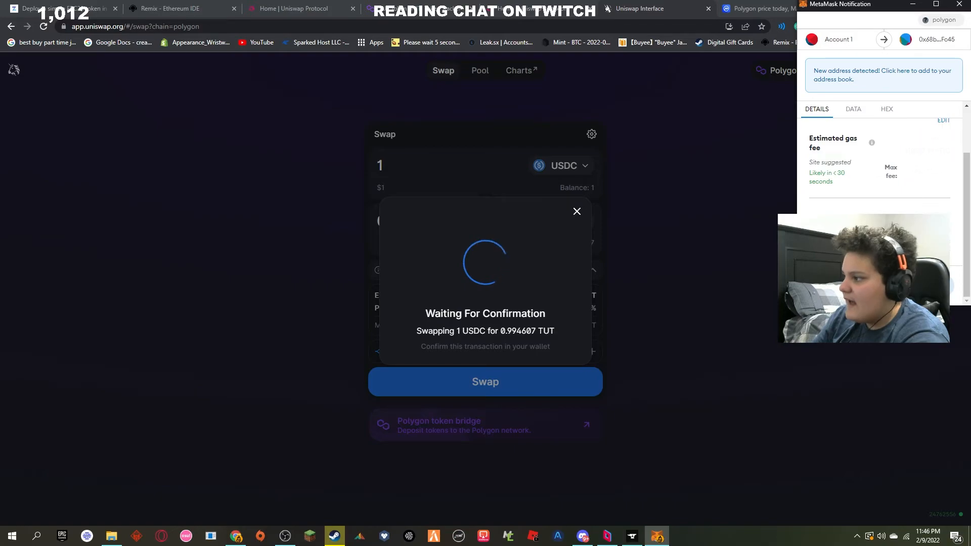
{"action": "left_click", "coordinate": [921, 286]}
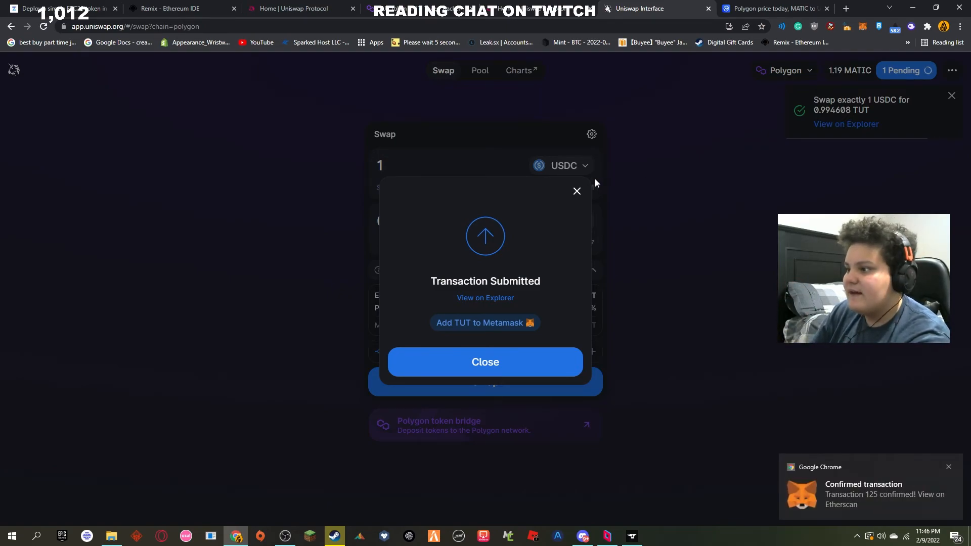
{"action": "left_click", "coordinate": [578, 191]}
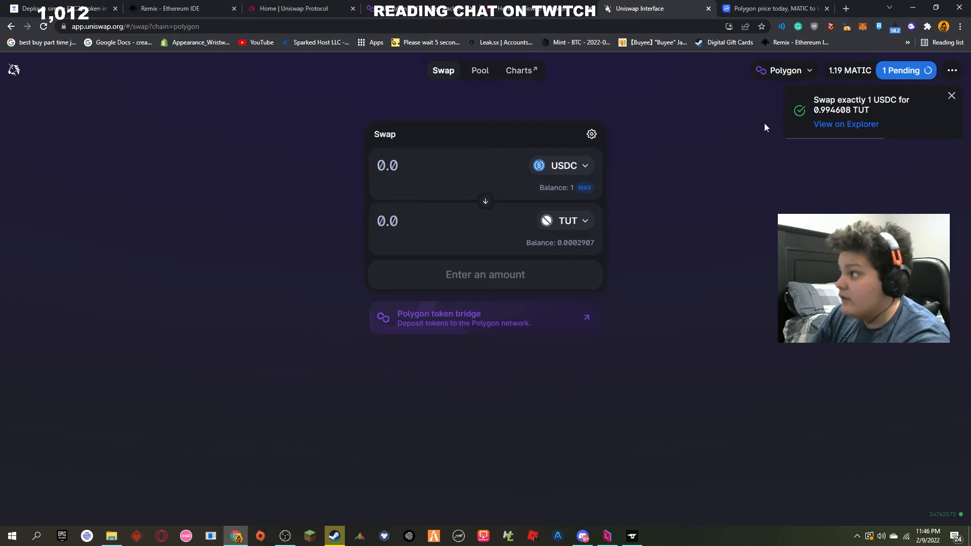
Step: Check the TUT token balance among the assets in the MetaMask wallet
{"action": "left_click", "coordinate": [865, 28]}
{"action": "scroll", "coordinate": [769, 255], "scroll_direction": "down", "scroll_amount": 5}
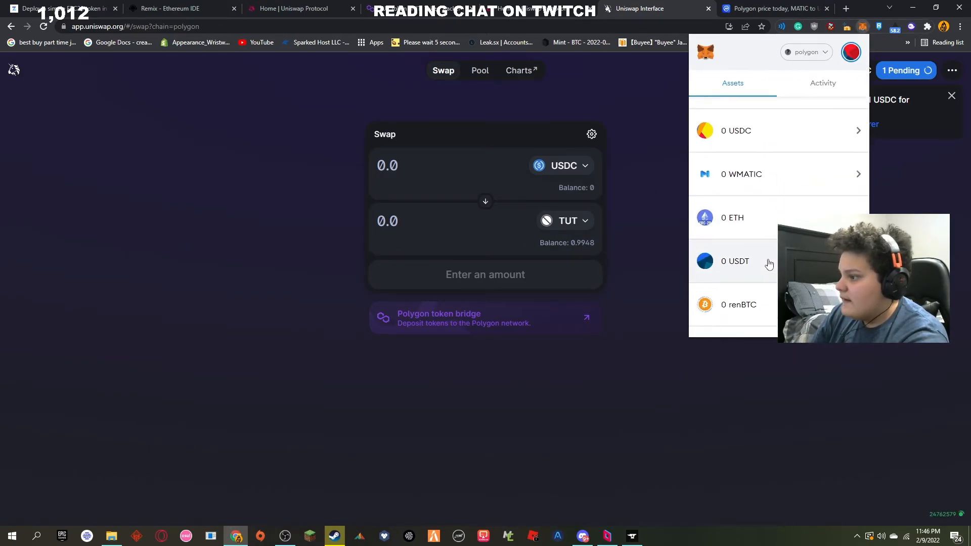
{"action": "left_click", "coordinate": [770, 256]}
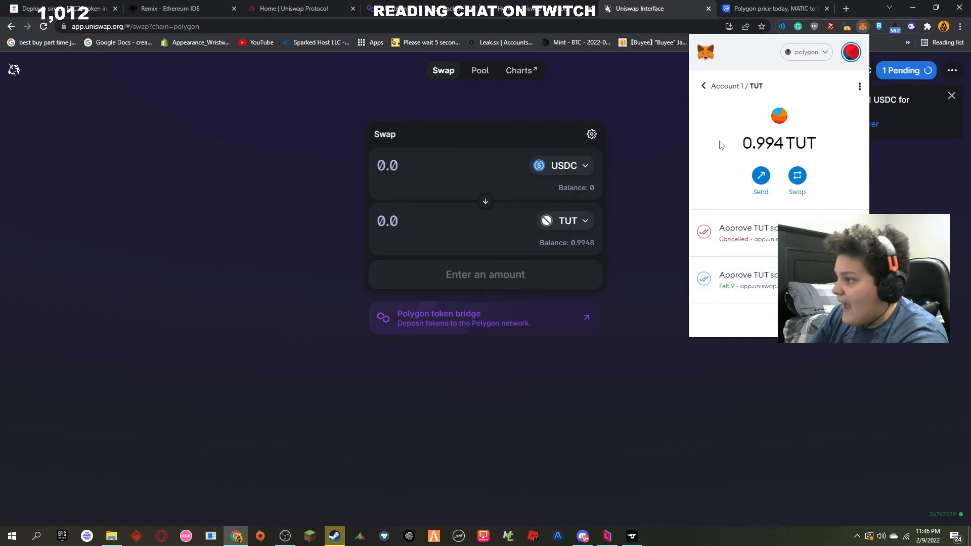
{"action": "left_click_drag", "start_coordinate": [731, 145], "coordinate": [774, 144]}
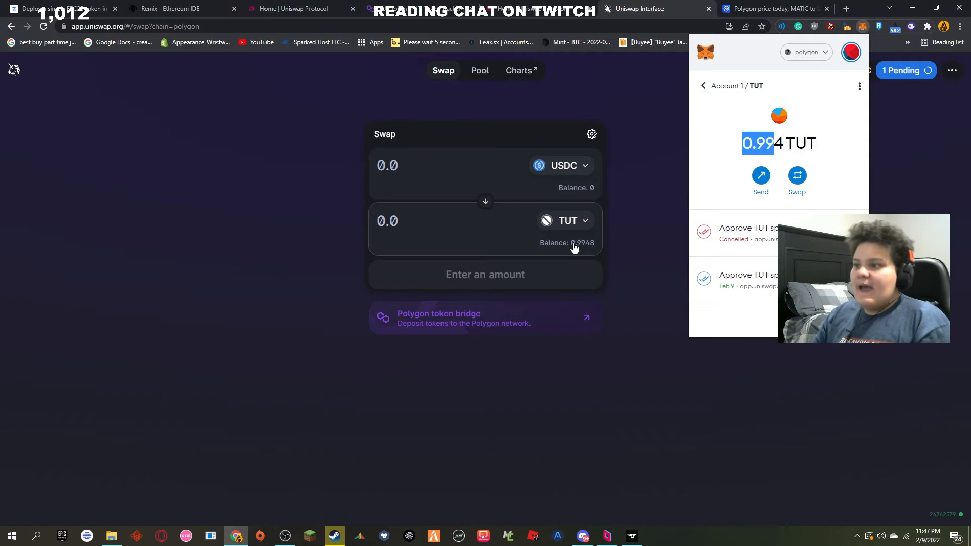
Step: Open the TUT / USDC liquidity position and examine its liquidity, unclaimed USDC fees and price range
{"action": "left_click", "coordinate": [477, 70]}
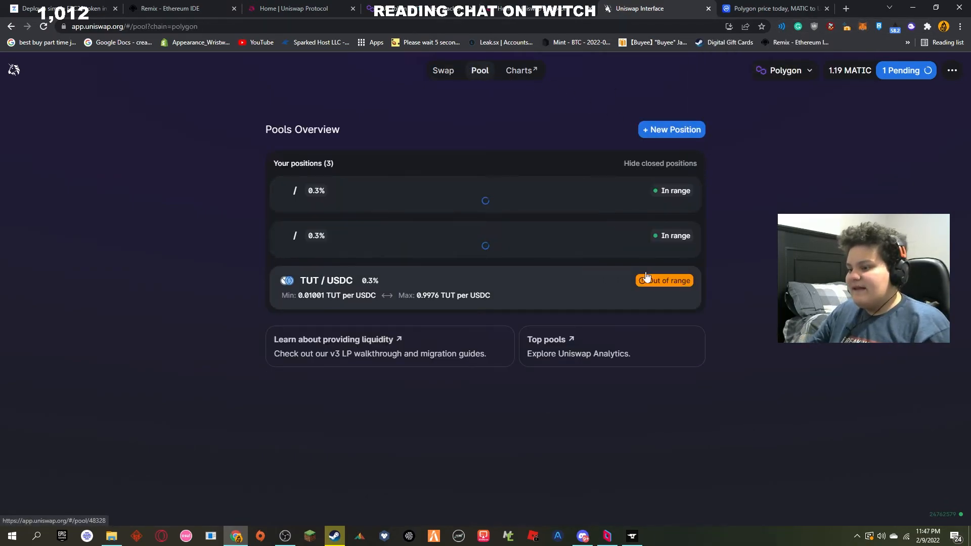
{"action": "left_click", "coordinate": [662, 306]}
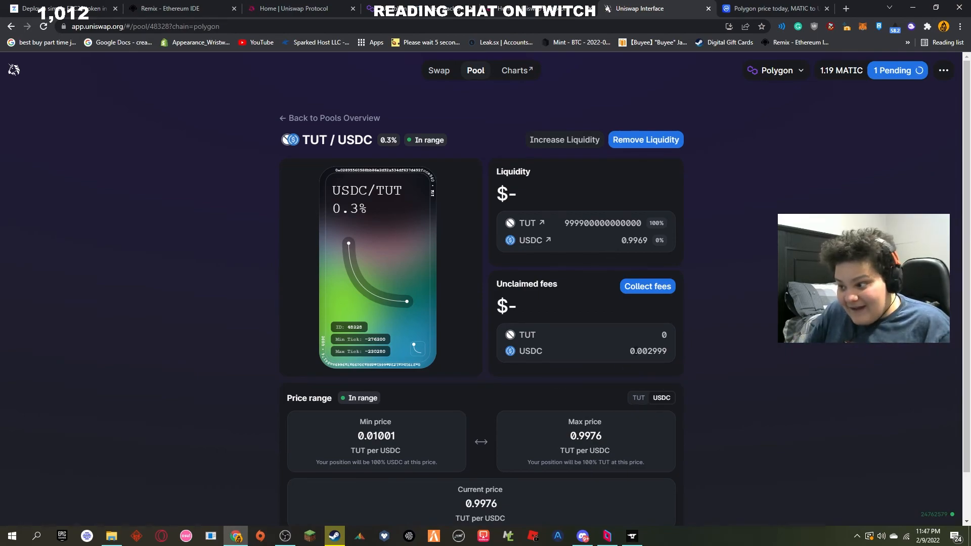
{"action": "left_click_drag", "start_coordinate": [634, 351], "coordinate": [714, 352]}
{"action": "left_click_drag", "start_coordinate": [630, 349], "coordinate": [667, 350]}
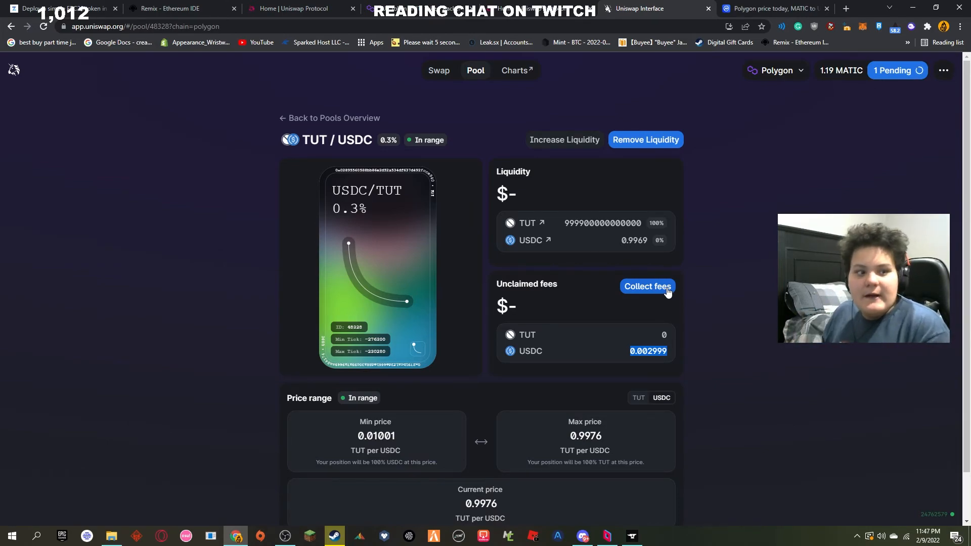
{"action": "scroll", "coordinate": [668, 290], "scroll_direction": "down", "scroll_amount": 1}
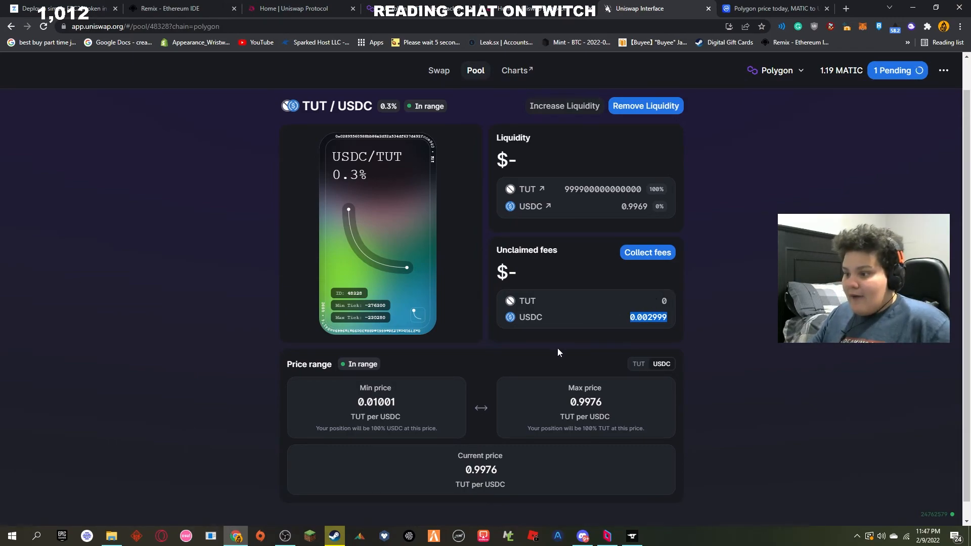
{"action": "scroll", "coordinate": [511, 339], "scroll_direction": "up", "scroll_amount": 1}
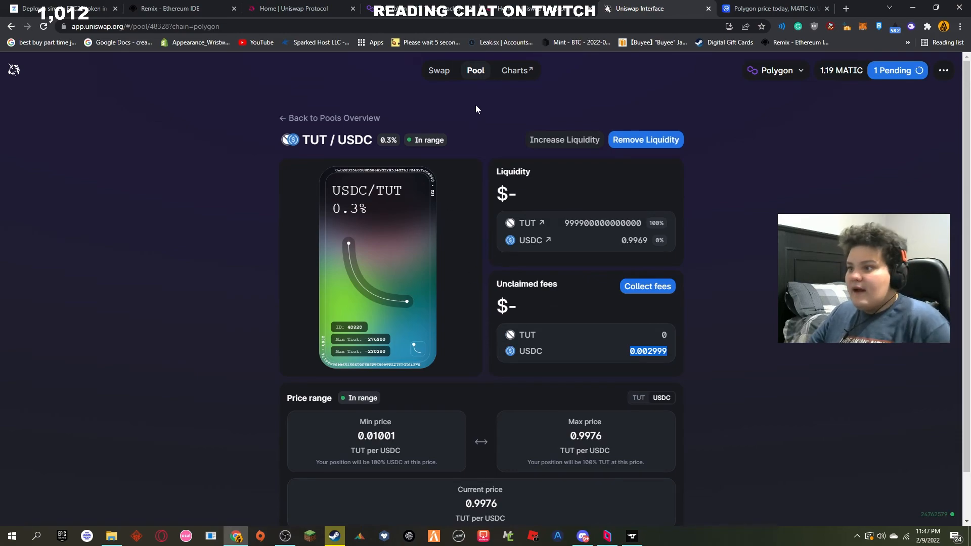
Step: Return to the pools overview and open the PFCT / MATIC position to examine its liquidity, fees and price range
{"action": "left_click", "coordinate": [478, 75]}
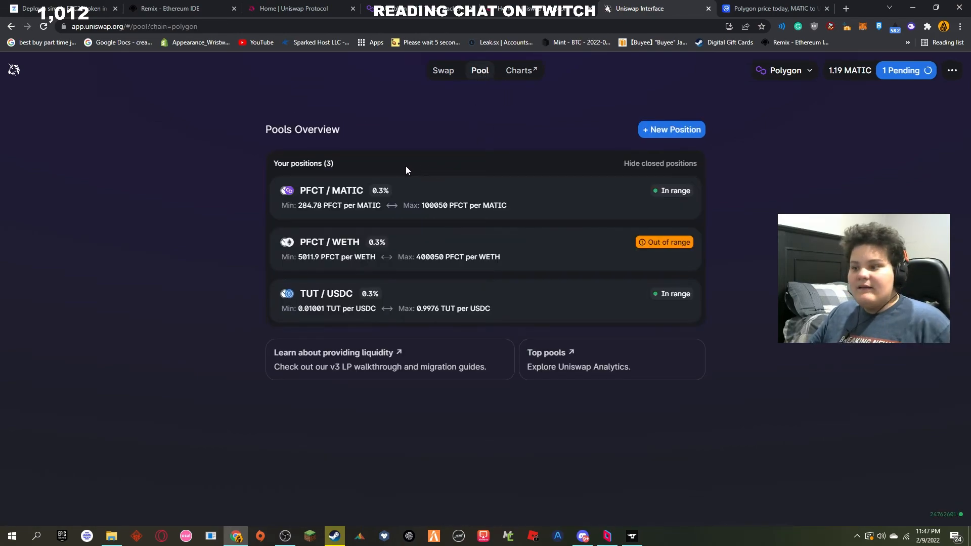
{"action": "left_click", "coordinate": [387, 188]}
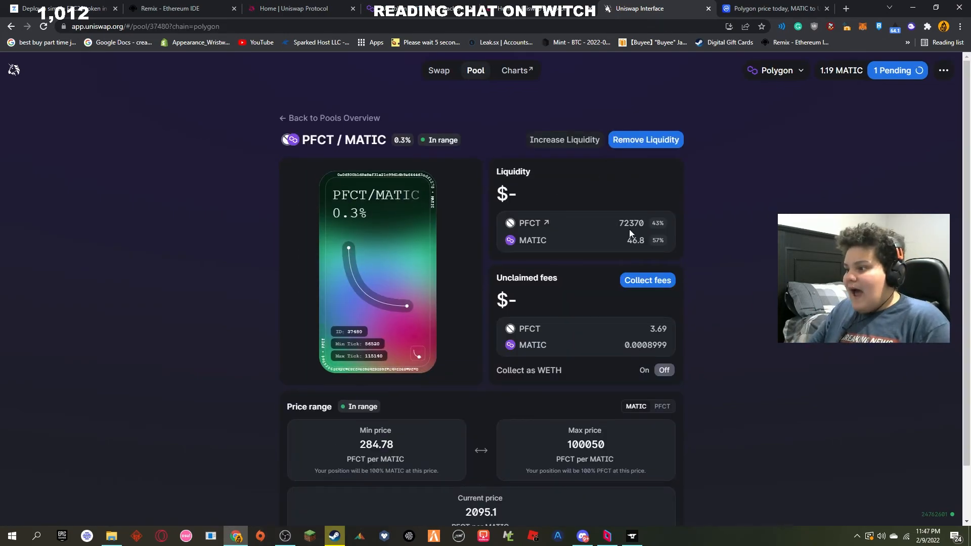
{"action": "scroll", "coordinate": [649, 226], "scroll_direction": "down", "scroll_amount": 1}
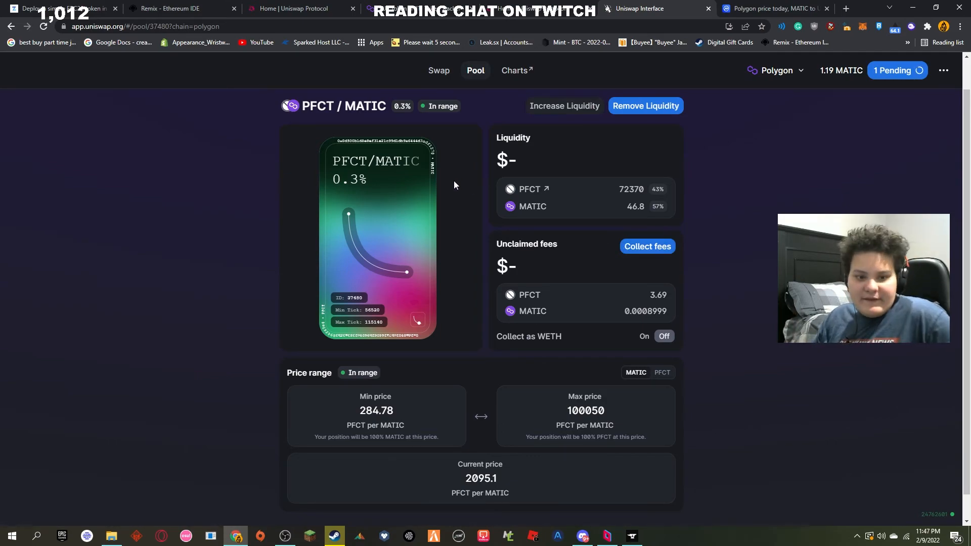
{"action": "scroll", "coordinate": [481, 136], "scroll_direction": "up", "scroll_amount": 1}
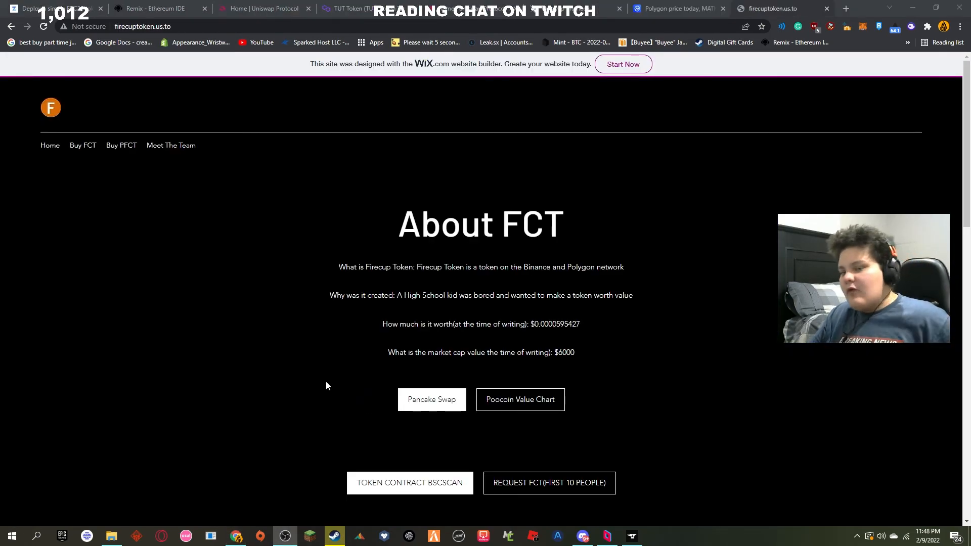
Step: Look through the firecuptoken.us.to website, examining the About FCT text, token contract and request links, and the potential project goals
{"action": "scroll", "coordinate": [327, 375], "scroll_direction": "down", "scroll_amount": 5}
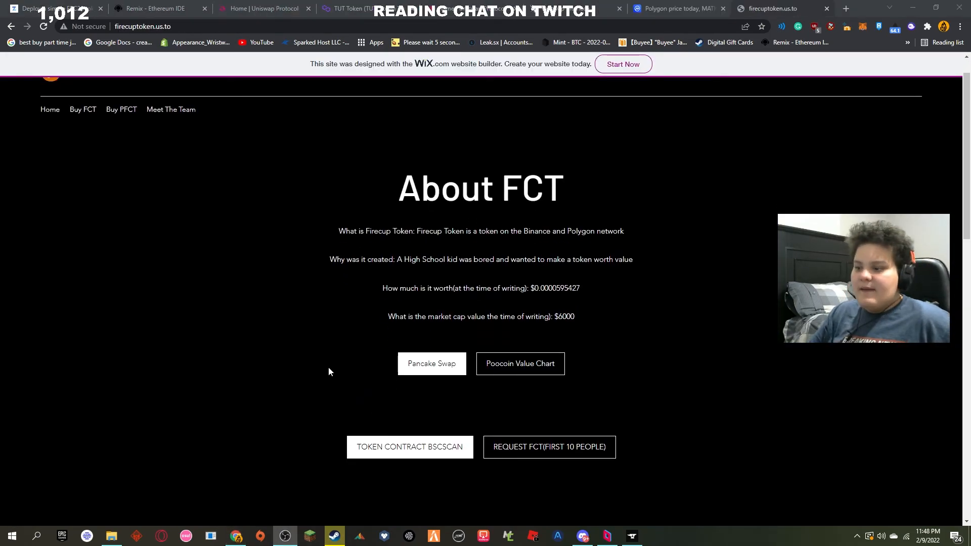
{"action": "scroll", "coordinate": [329, 367], "scroll_direction": "up", "scroll_amount": 5}
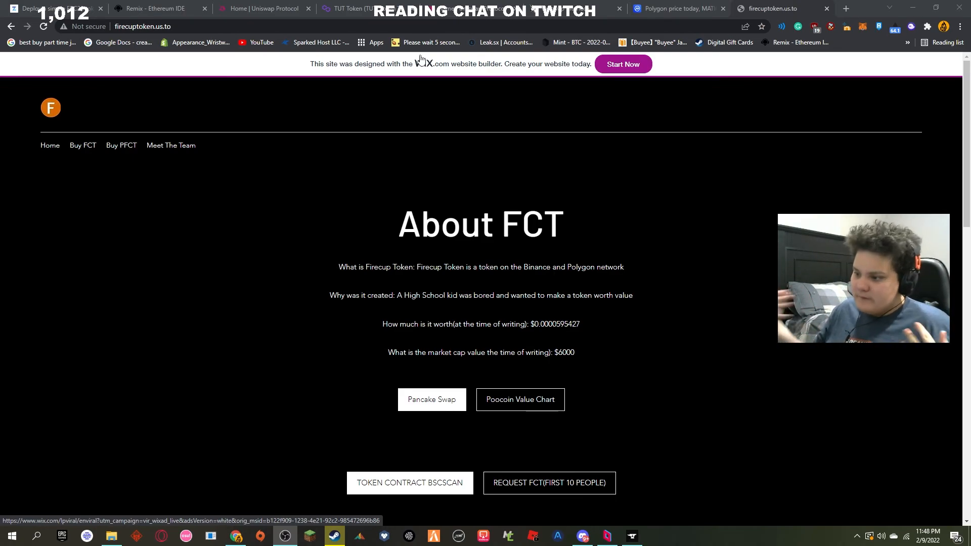
{"action": "scroll", "coordinate": [541, 242], "scroll_direction": "down", "scroll_amount": 5}
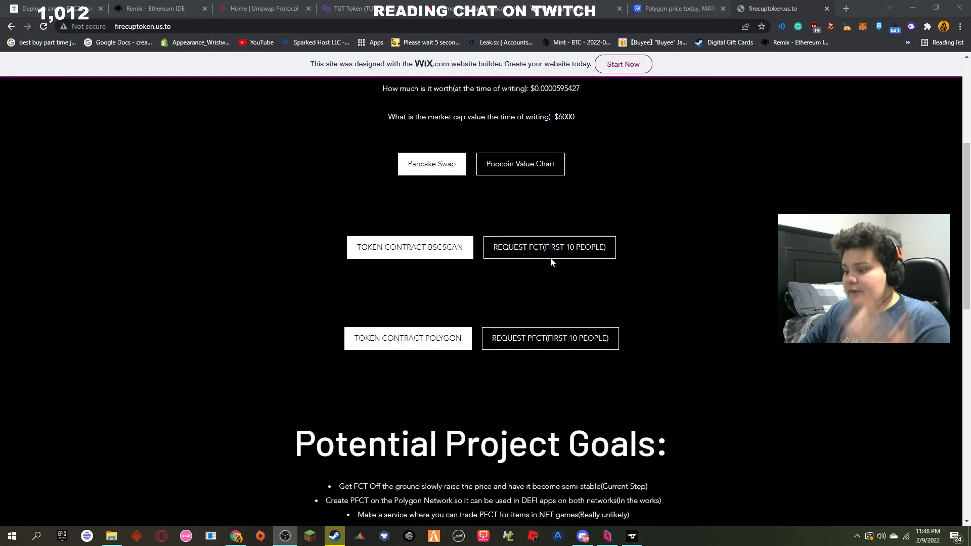
{"action": "scroll", "coordinate": [542, 268], "scroll_direction": "down", "scroll_amount": 4}
{"action": "scroll", "coordinate": [536, 280], "scroll_direction": "up", "scroll_amount": 2}
{"action": "scroll", "coordinate": [537, 279], "scroll_direction": "down", "scroll_amount": 7}
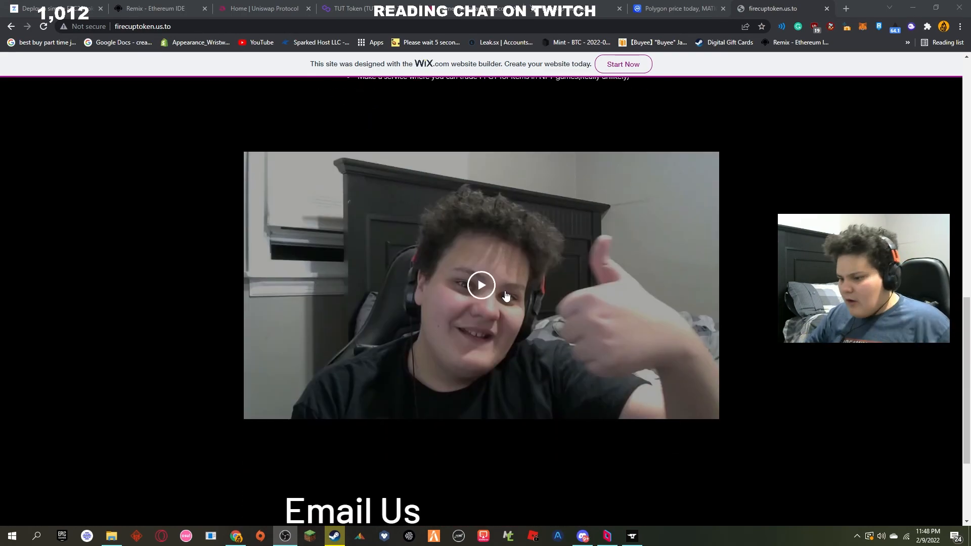
{"action": "scroll", "coordinate": [506, 296], "scroll_direction": "down", "scroll_amount": 3}
{"action": "scroll", "coordinate": [506, 296], "scroll_direction": "up", "scroll_amount": 7}
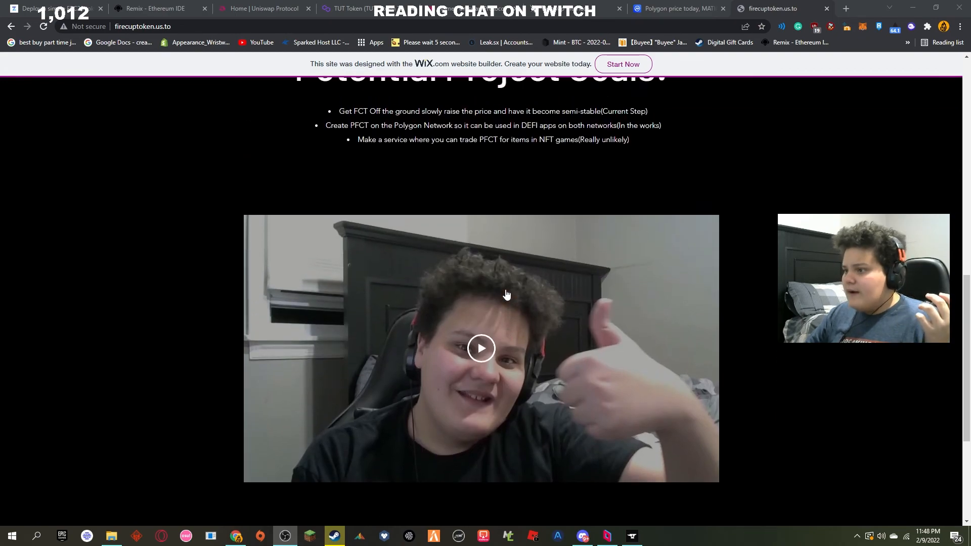
{"action": "left_click_drag", "start_coordinate": [519, 266], "coordinate": [627, 266]}
{"action": "scroll", "coordinate": [636, 270], "scroll_direction": "up", "scroll_amount": 5}
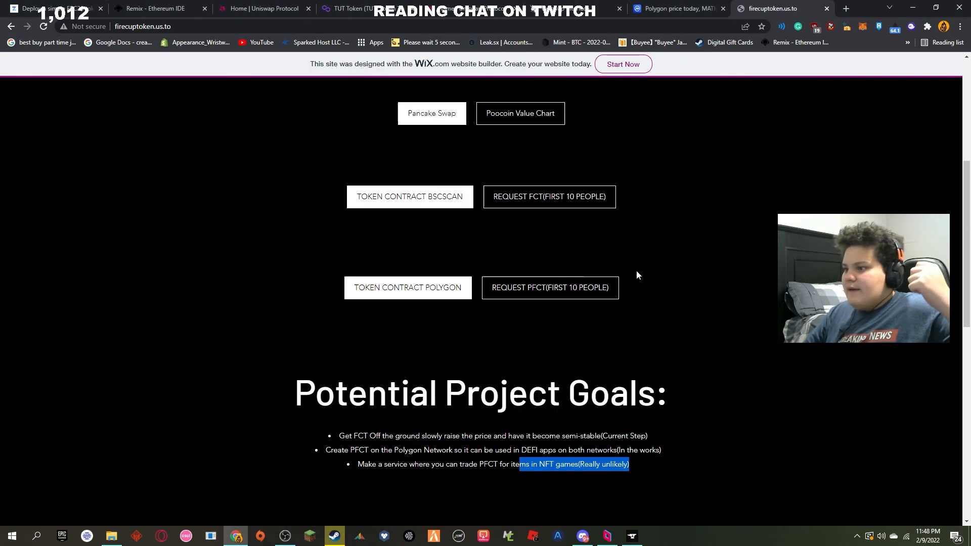
{"action": "scroll", "coordinate": [624, 268], "scroll_direction": "up", "scroll_amount": 4}
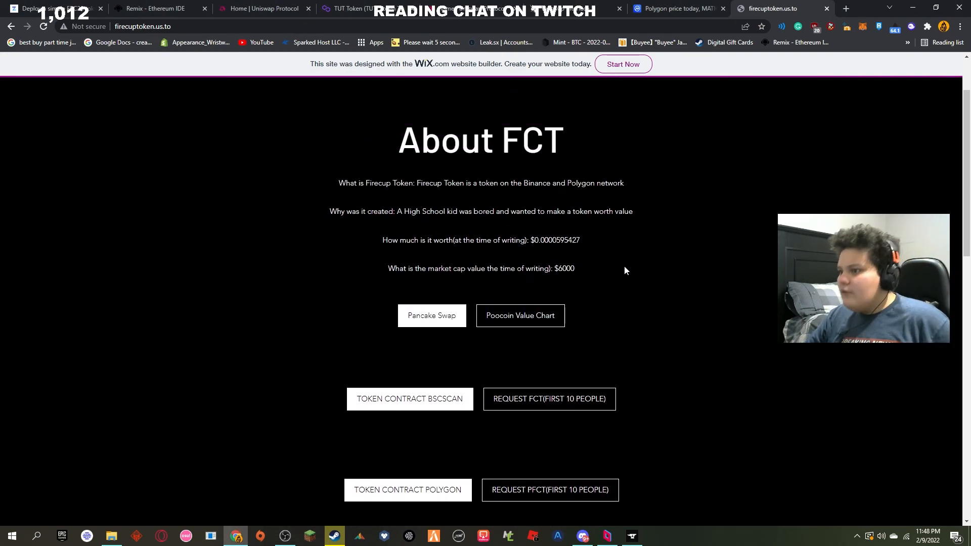